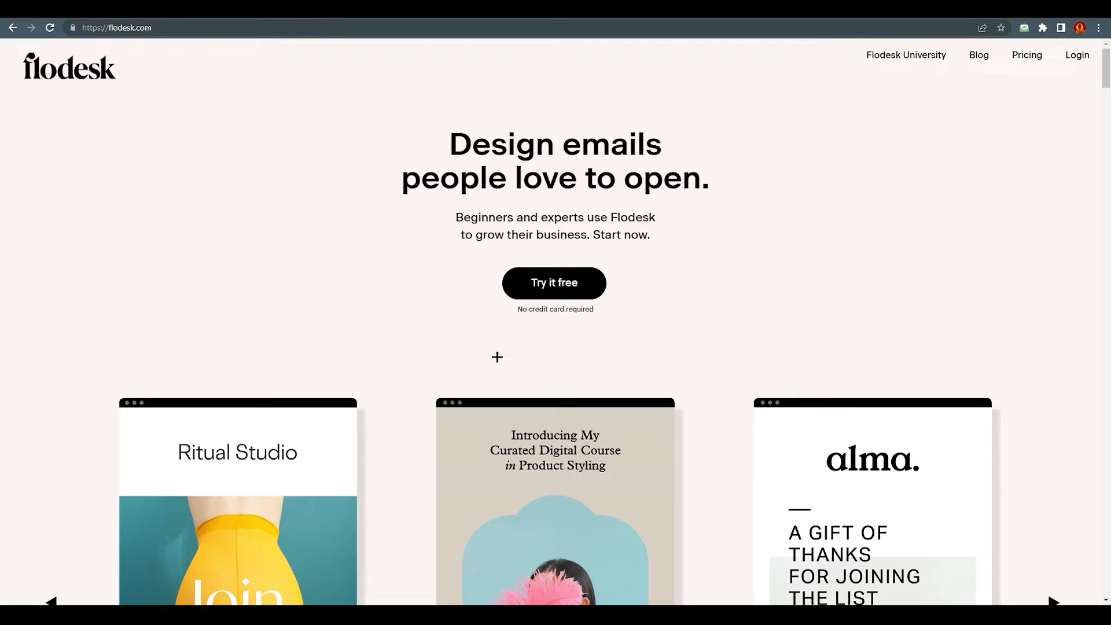
Open the Flodesk login page and log in with the account's e-mail and password.
{"action": "scroll", "coordinate": [744, 240], "scroll_direction": "down", "scroll_amount": 7}
{"action": "scroll", "coordinate": [885, 244], "scroll_direction": "up", "scroll_amount": 7}
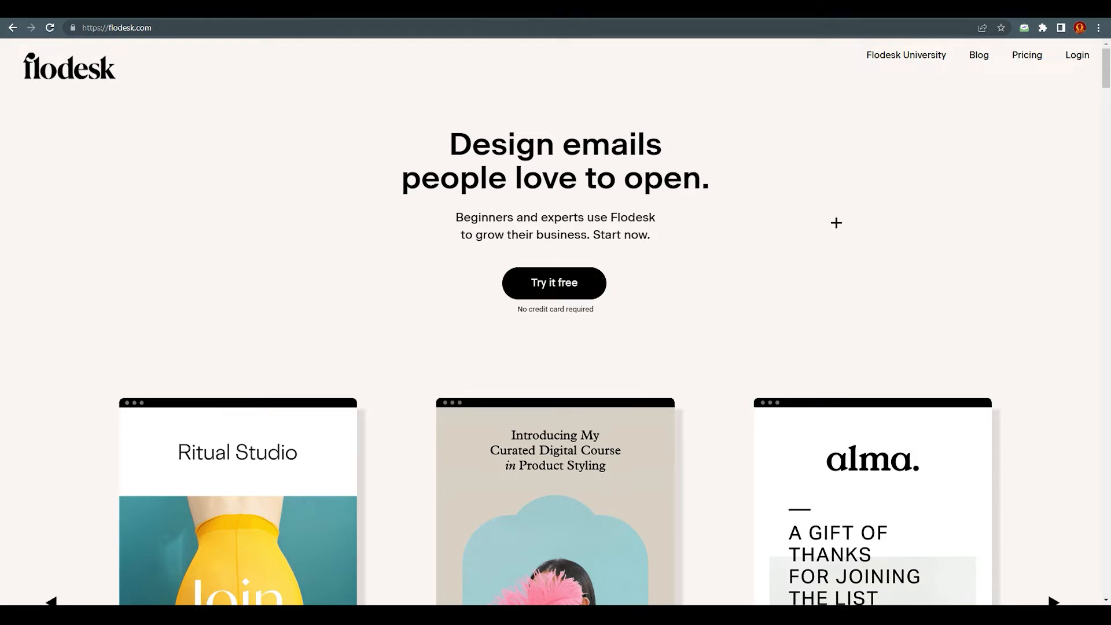
{"action": "left_click", "coordinate": [1077, 55]}
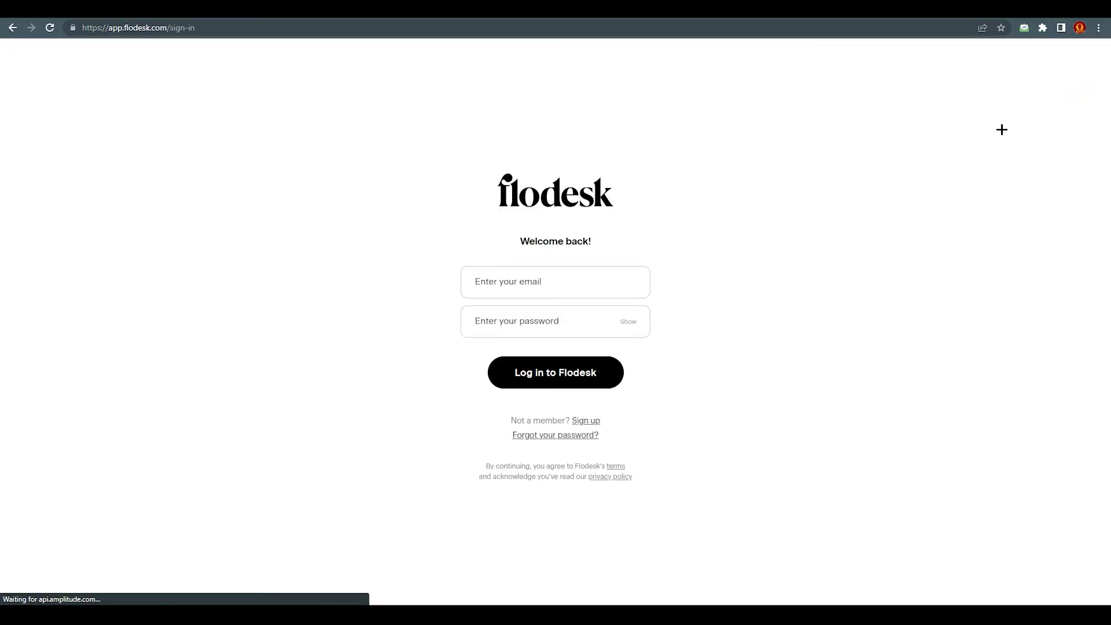
{"action": "left_click", "coordinate": [509, 281]}
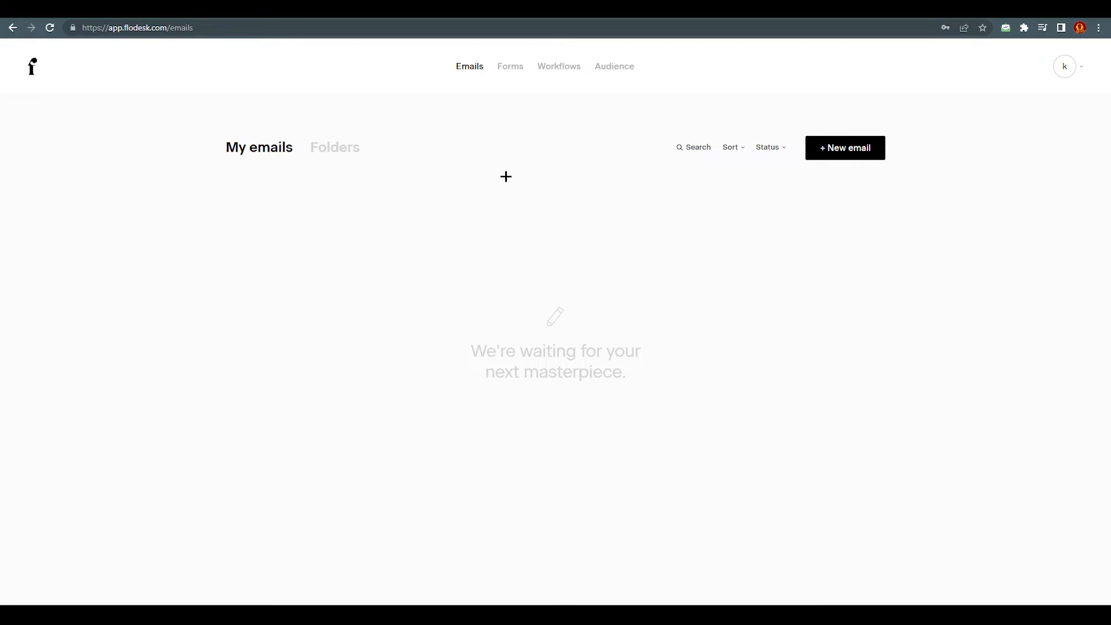
Create a new audience segment named Demo with the dark green segment color and save it.
{"action": "left_click", "coordinate": [607, 68]}
{"action": "left_click", "coordinate": [607, 67]}
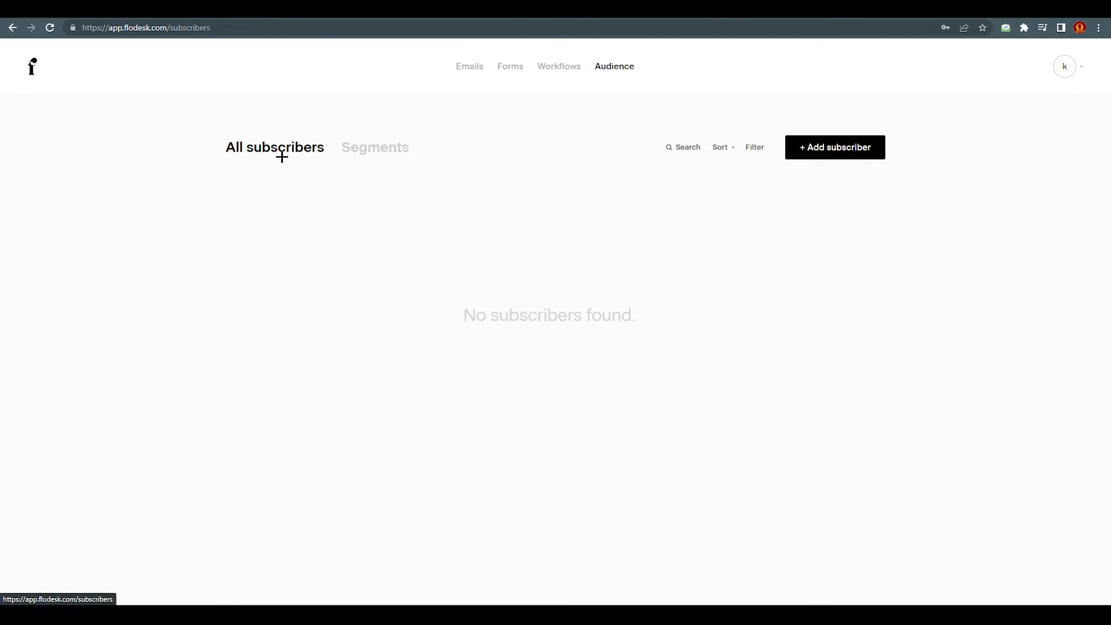
{"action": "left_click", "coordinate": [365, 151]}
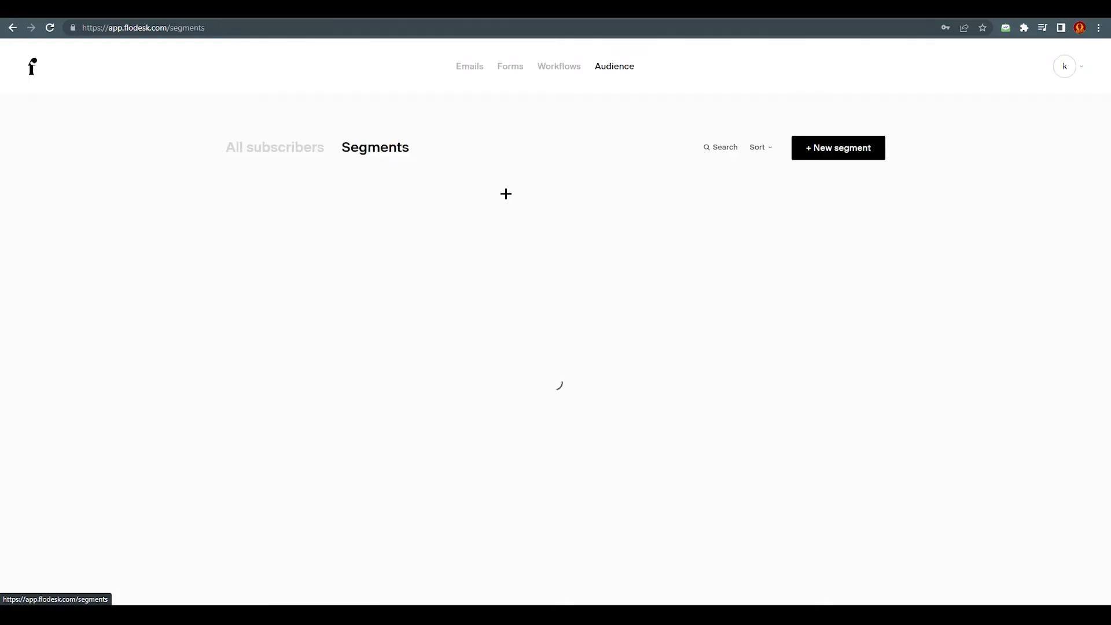
{"action": "left_click", "coordinate": [838, 145]}
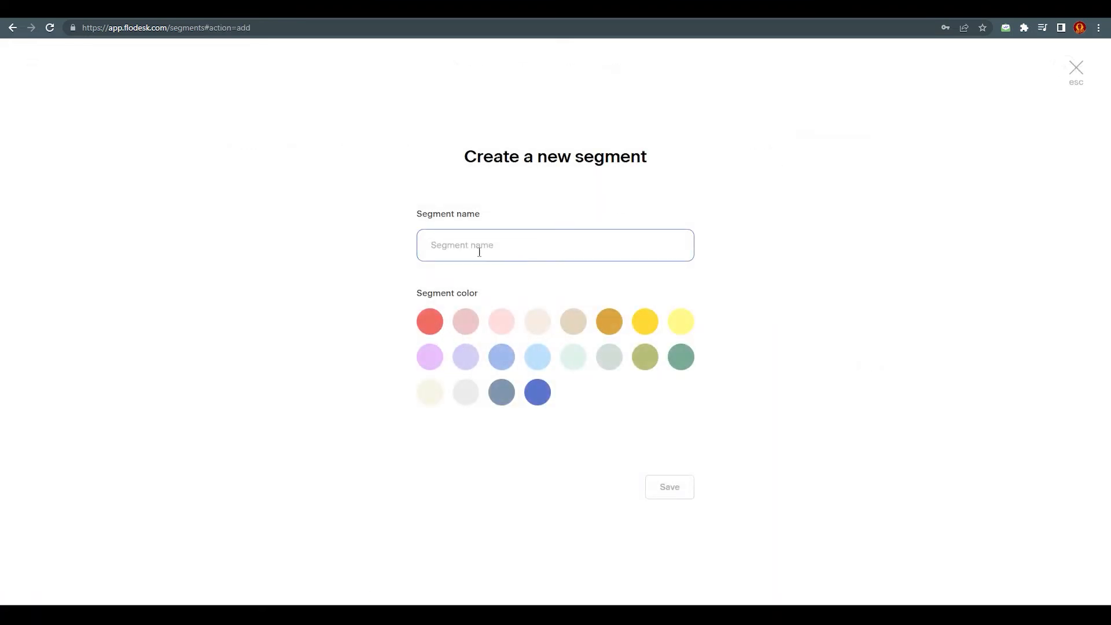
{"action": "type", "text": "Demo"}
{"action": "left_click", "coordinate": [687, 354]}
{"action": "left_click", "coordinate": [670, 487]}
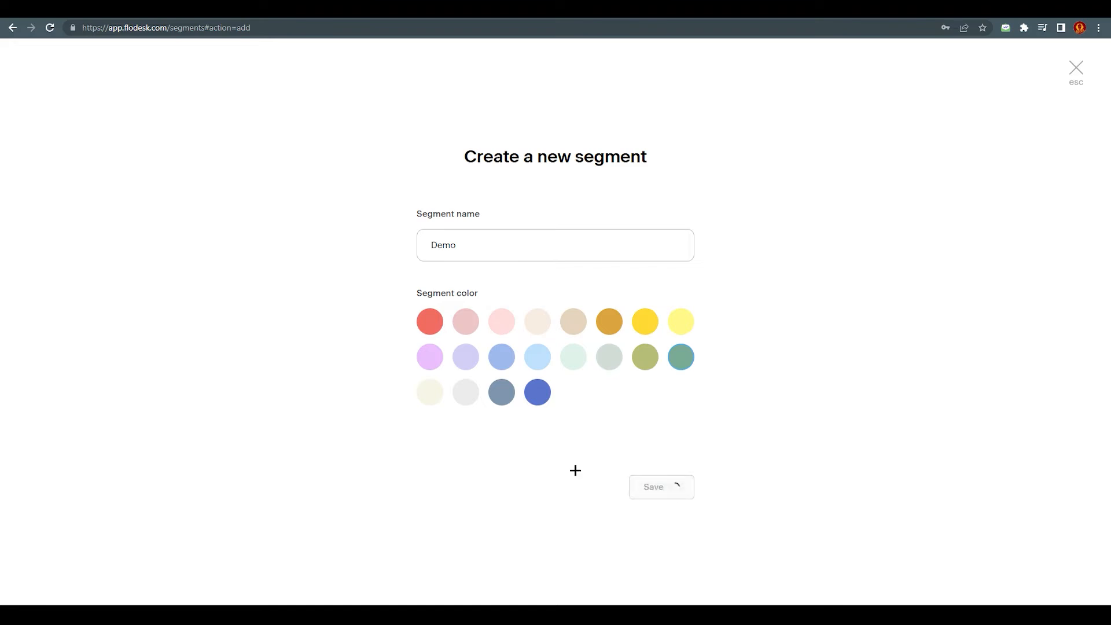
{"action": "mouse_move", "coordinate": [424, 273]}
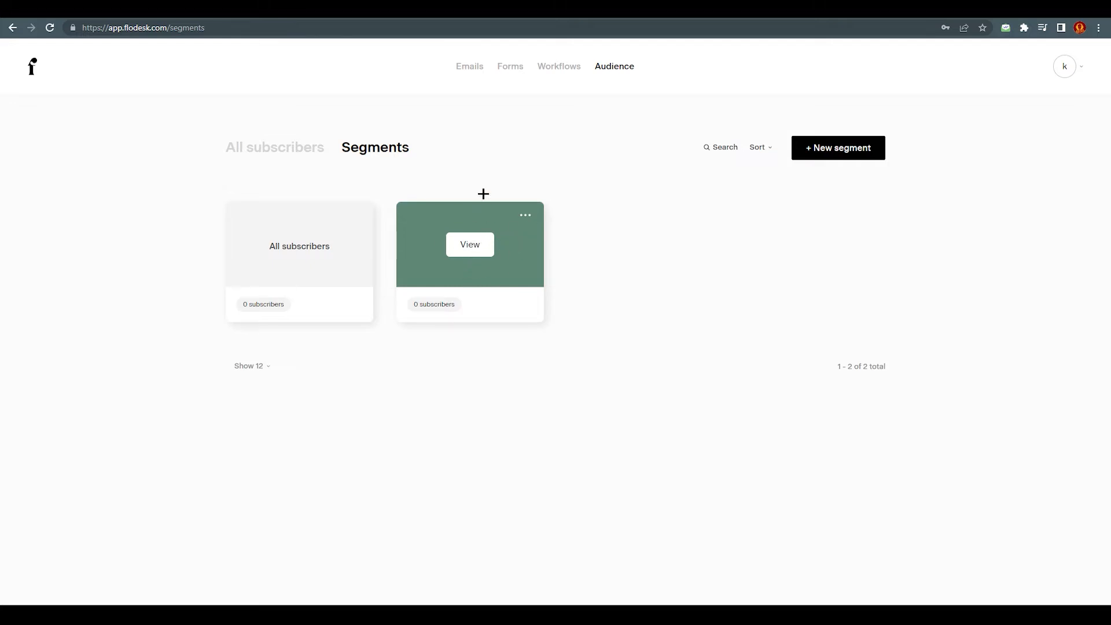
Start a new form and compare the popup and inline template types, ending on the full page type.
{"action": "left_click", "coordinate": [509, 68]}
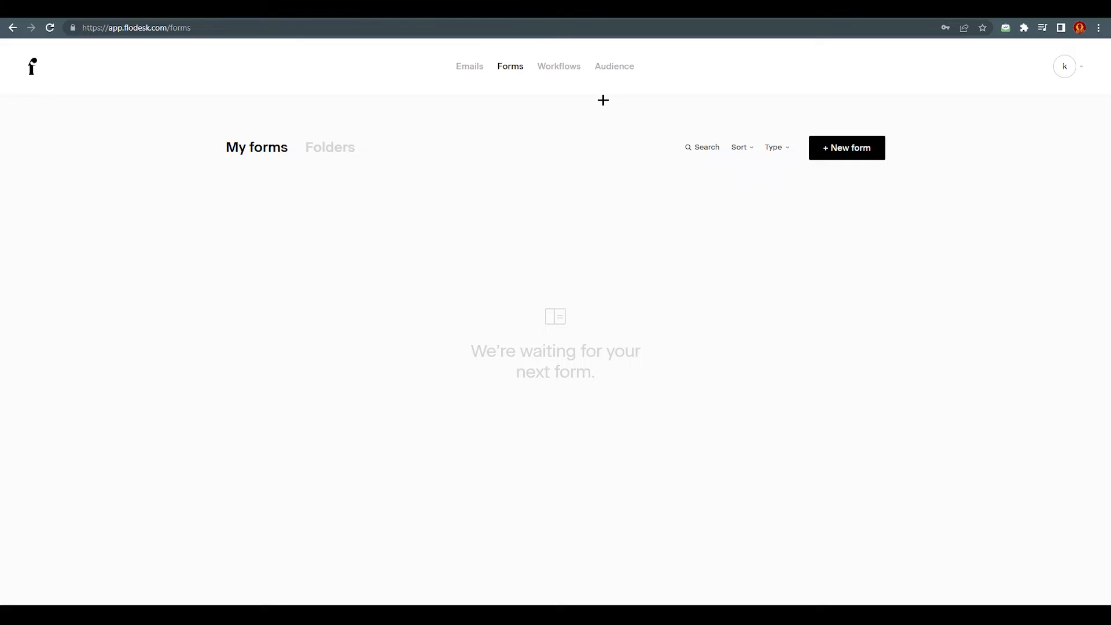
{"action": "left_click", "coordinate": [845, 149]}
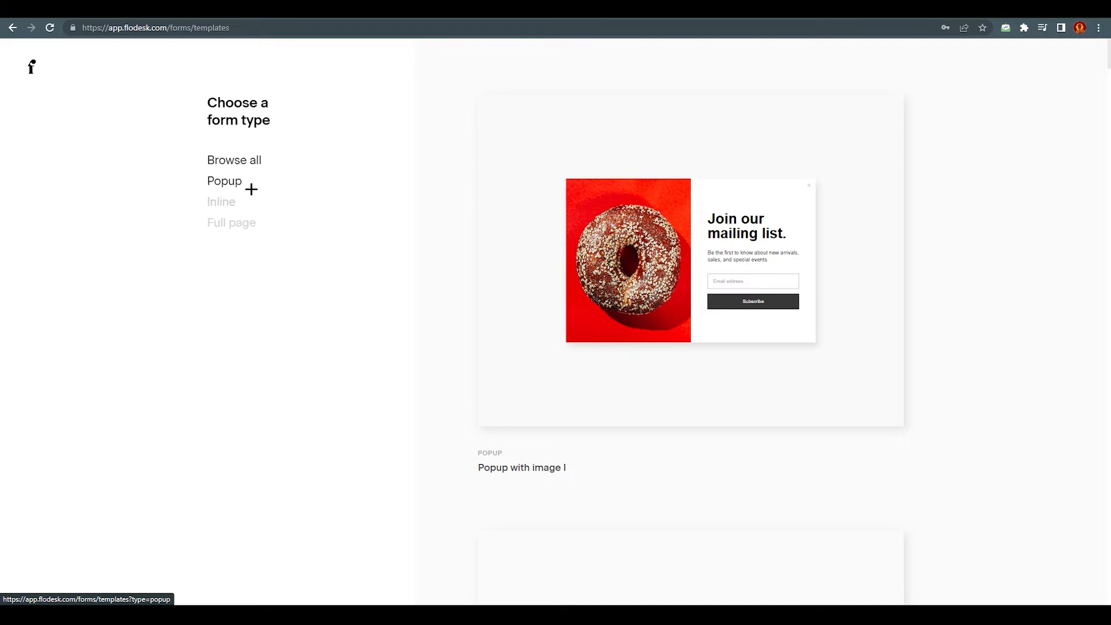
{"action": "left_click", "coordinate": [246, 188]}
{"action": "left_click", "coordinate": [236, 200]}
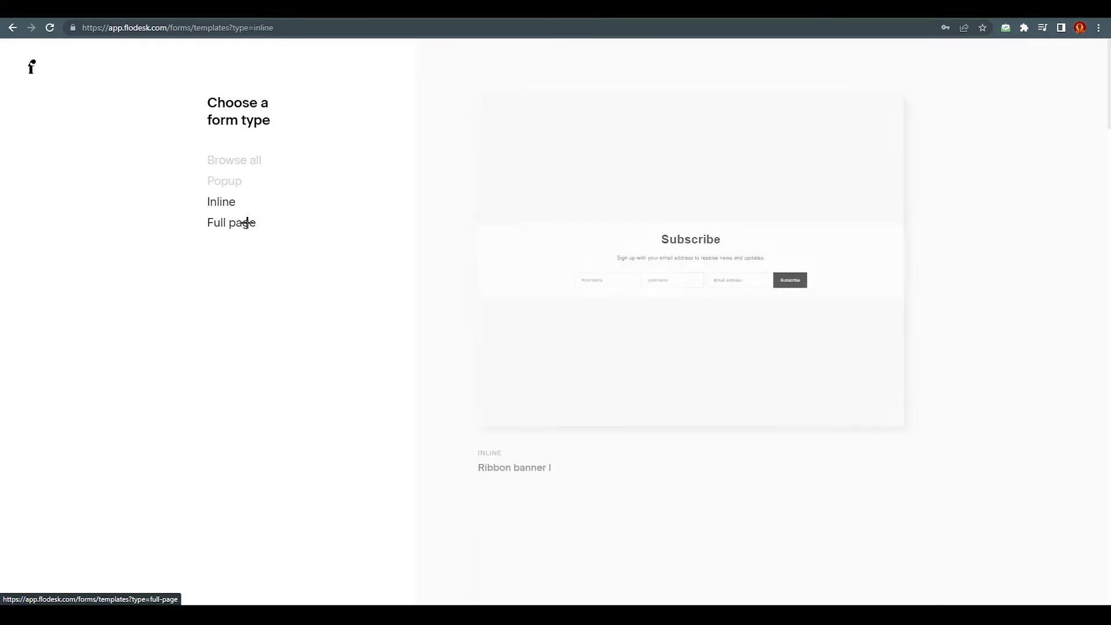
{"action": "left_click", "coordinate": [247, 223]}
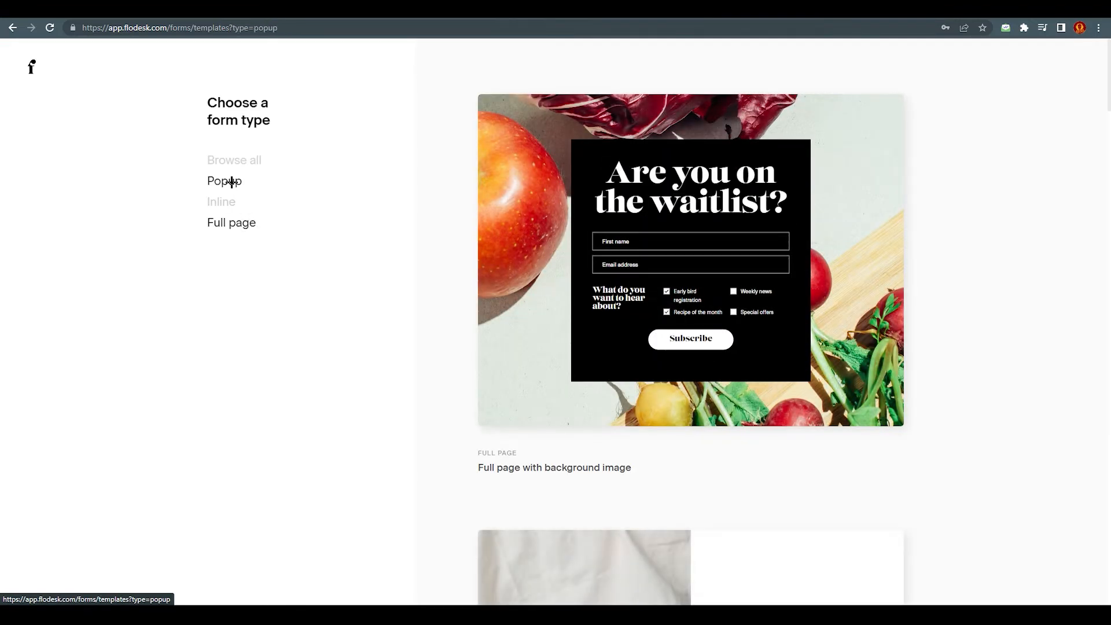
{"action": "left_click", "coordinate": [231, 182]}
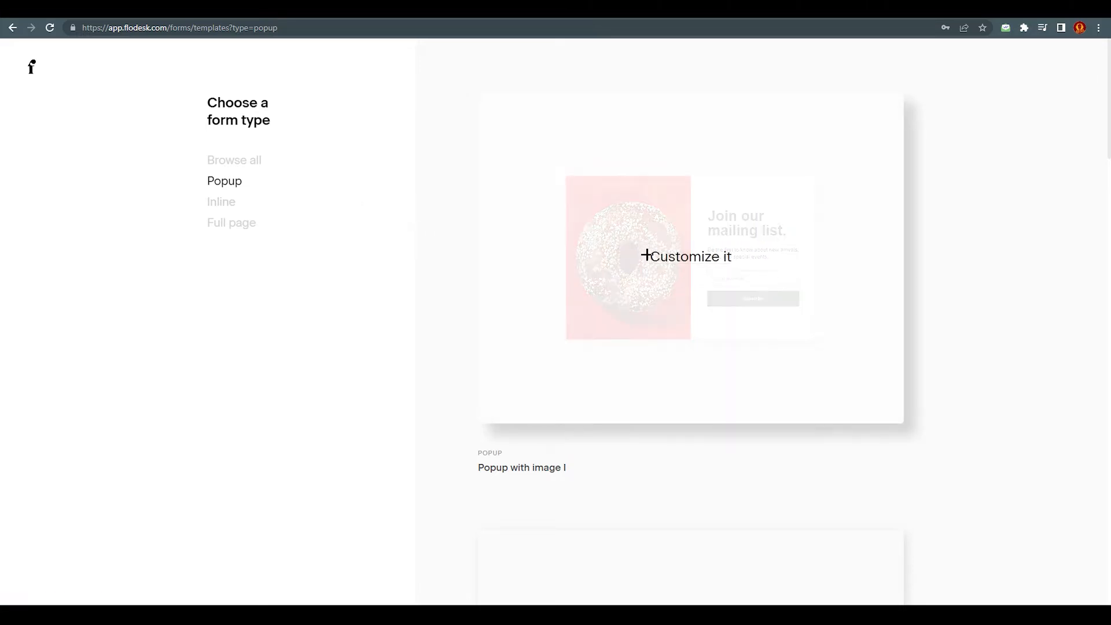
{"action": "left_click", "coordinate": [232, 207]}
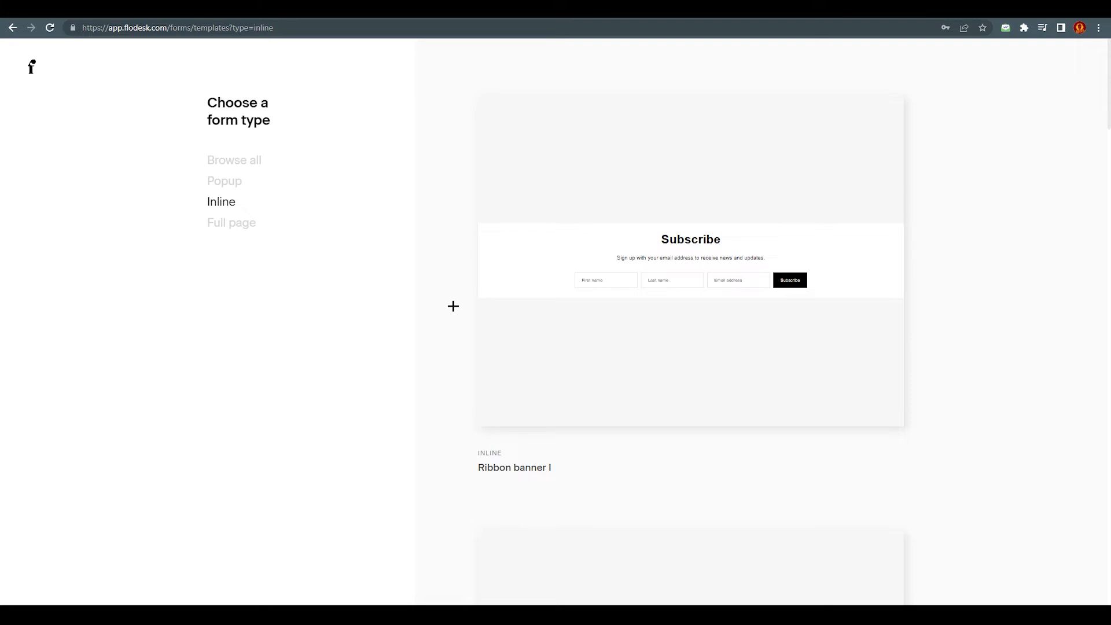
{"action": "left_click", "coordinate": [229, 223]}
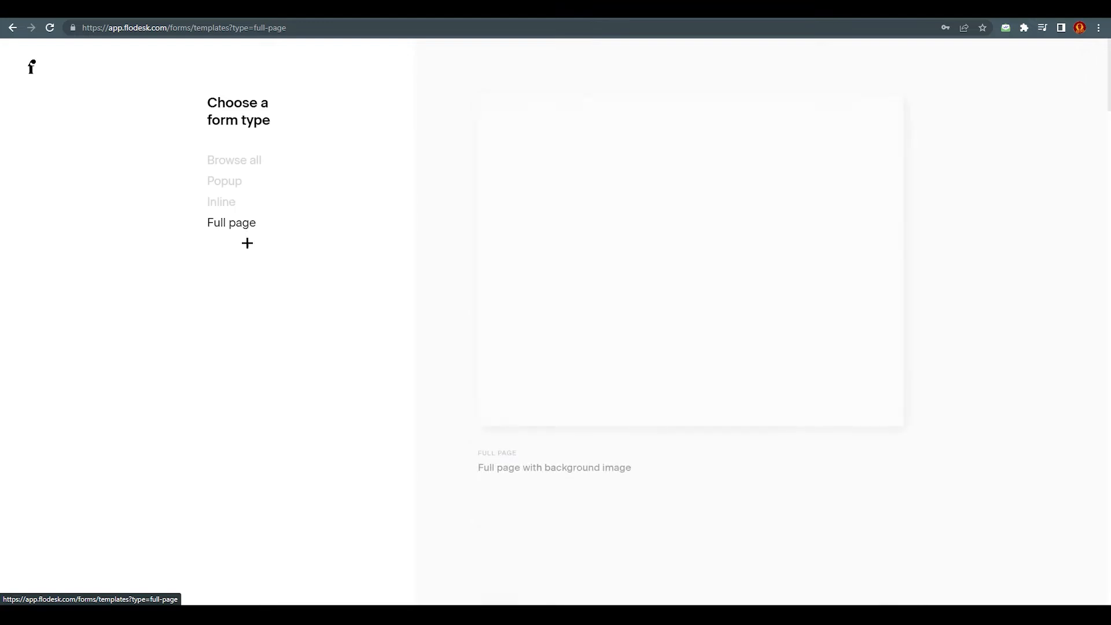
Browse the full page templates and choose "Full page with image I" for customizing.
{"action": "scroll", "coordinate": [400, 331], "scroll_direction": "down", "scroll_amount": 3}
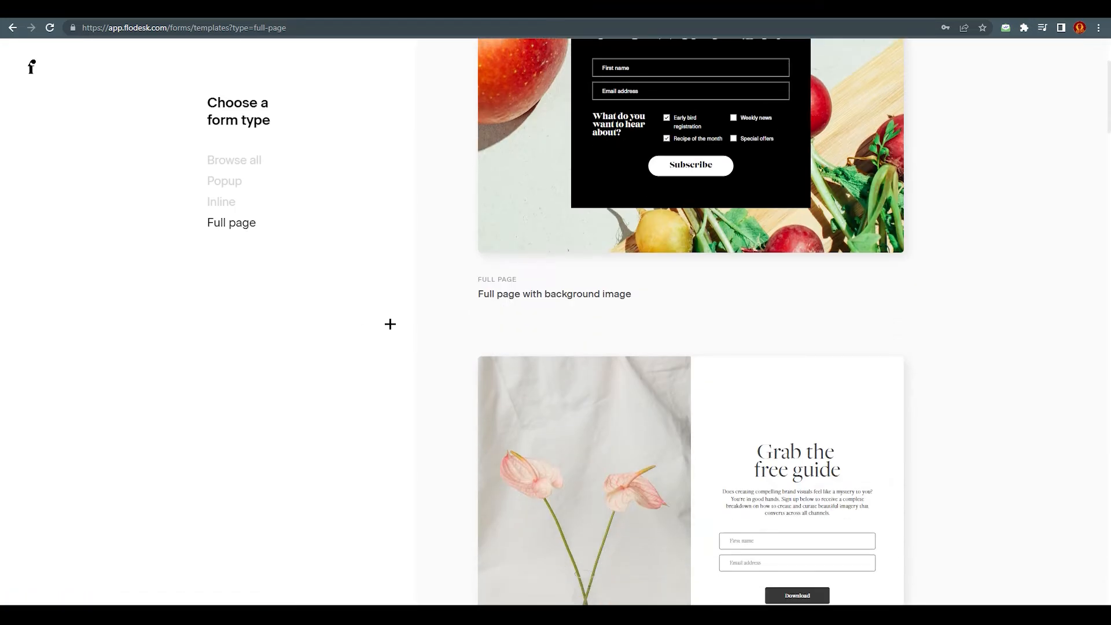
{"action": "scroll", "coordinate": [382, 321], "scroll_direction": "up", "scroll_amount": 3}
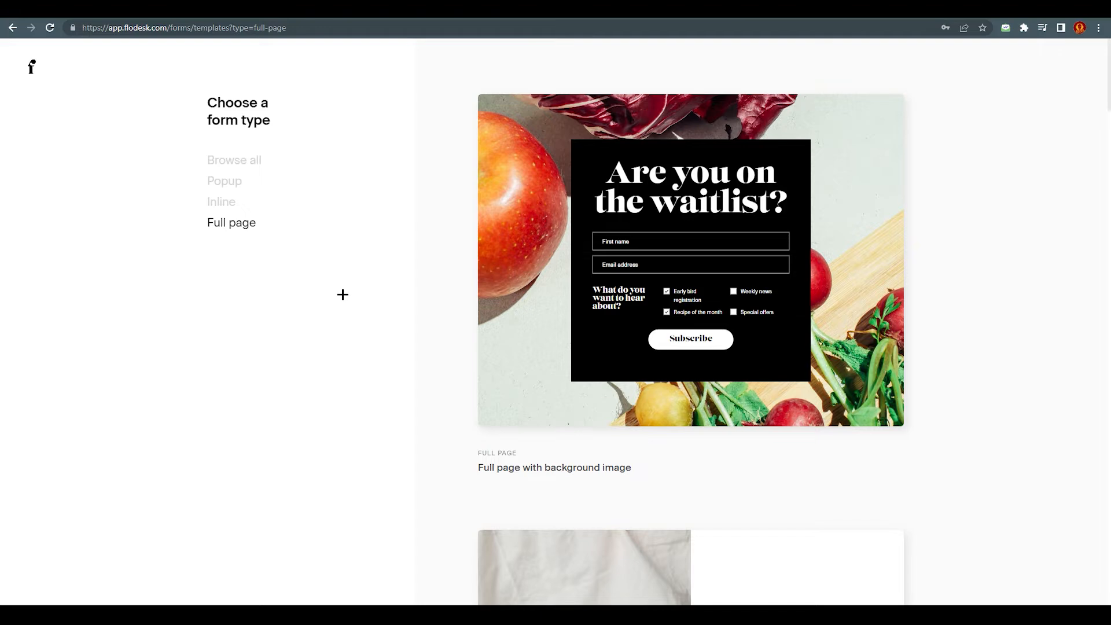
{"action": "scroll", "coordinate": [355, 316], "scroll_direction": "down", "scroll_amount": 8}
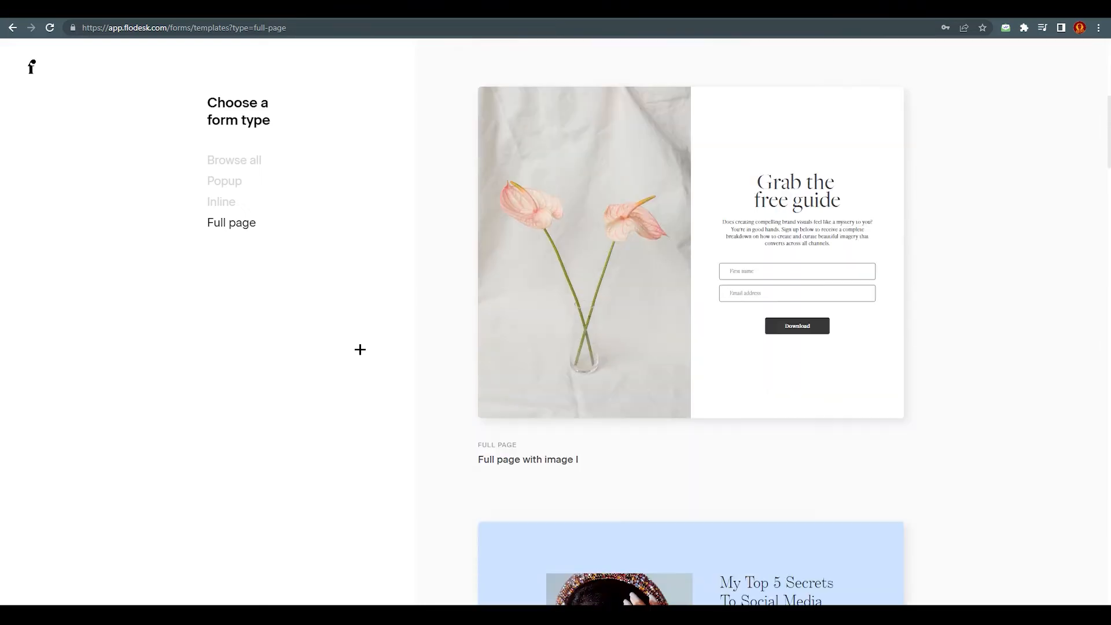
{"action": "scroll", "coordinate": [360, 349], "scroll_direction": "down", "scroll_amount": 20}
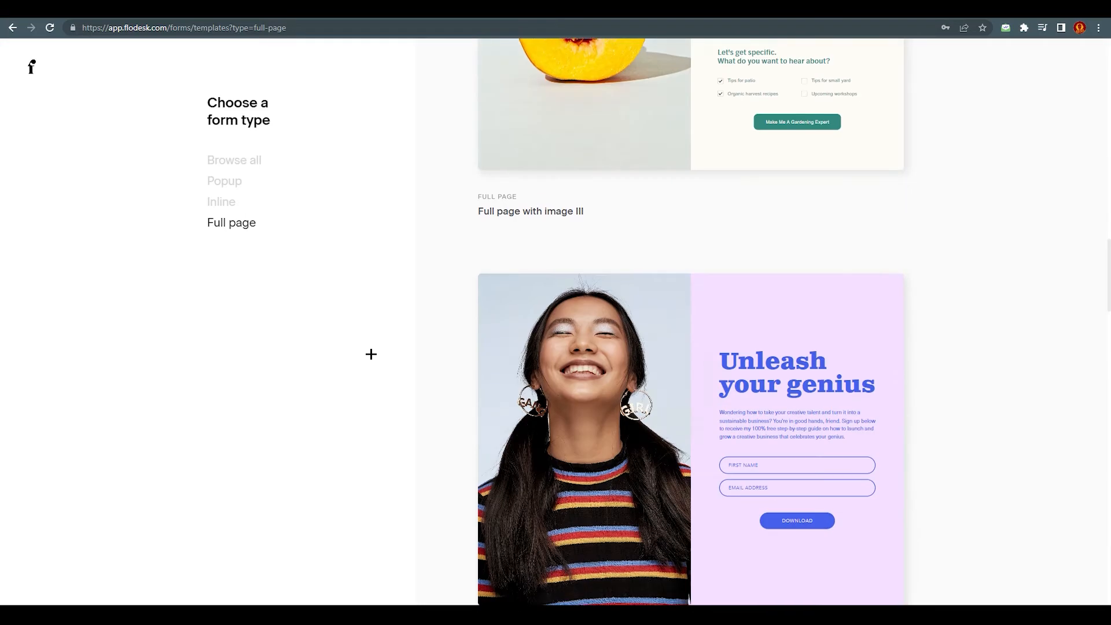
{"action": "scroll", "coordinate": [376, 353], "scroll_direction": "down", "scroll_amount": 20}
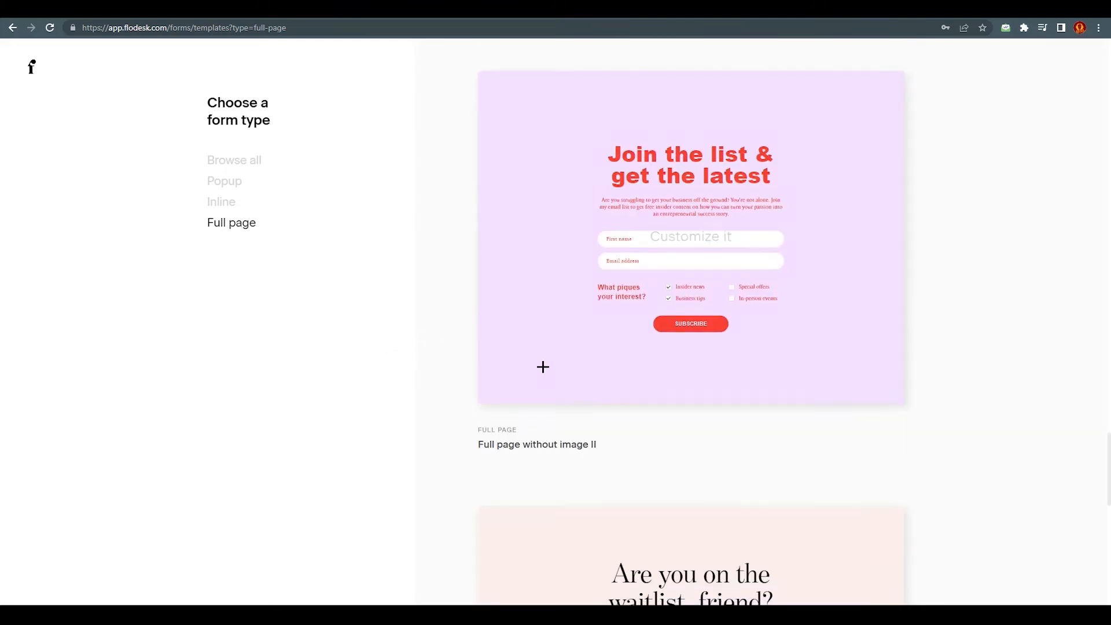
{"action": "scroll", "coordinate": [543, 367], "scroll_direction": "up", "scroll_amount": 20}
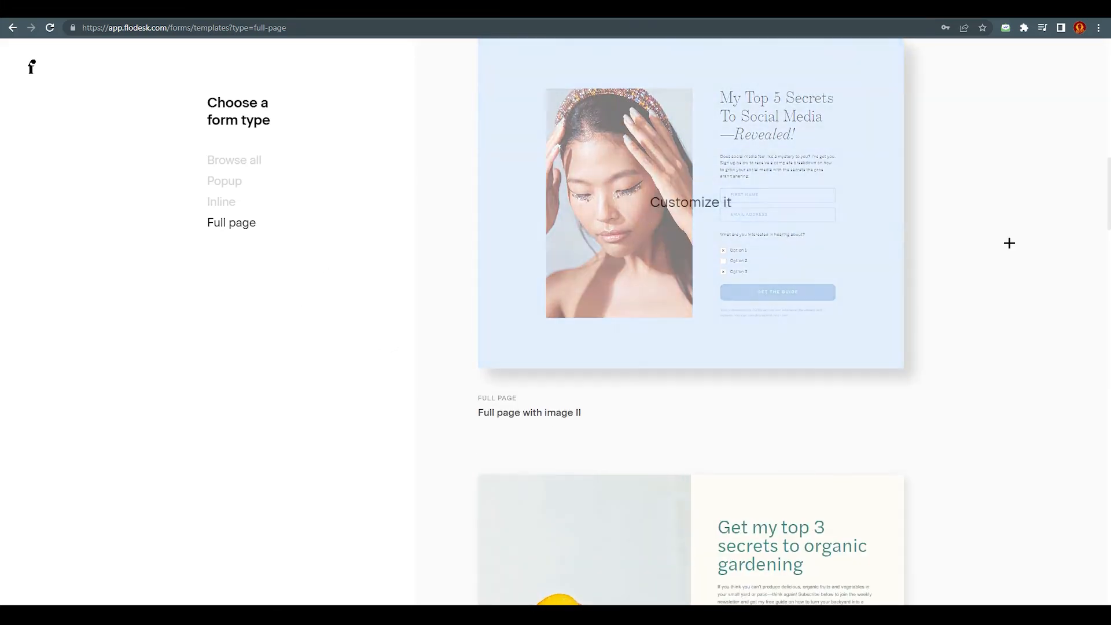
{"action": "scroll", "coordinate": [960, 238], "scroll_direction": "up", "scroll_amount": 1}
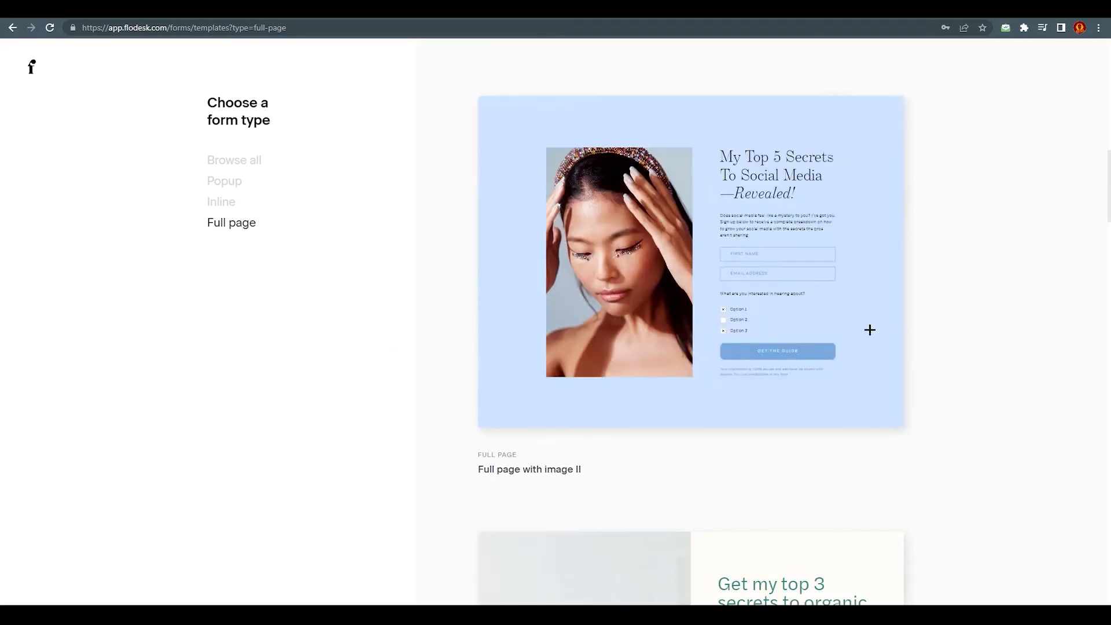
{"action": "mouse_move", "coordinate": [623, 225]}
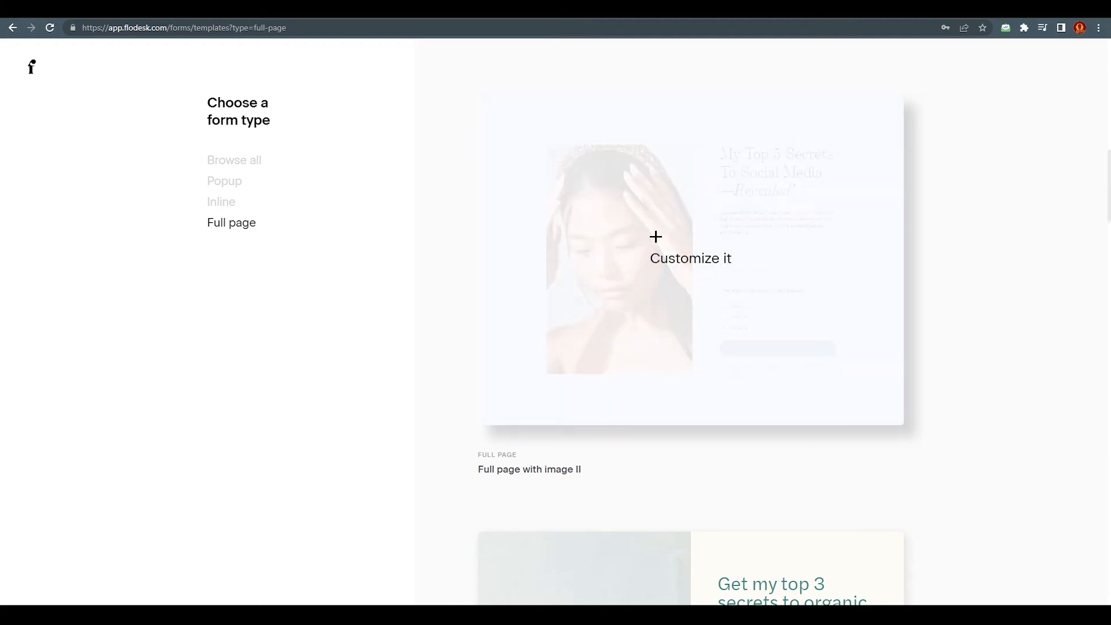
{"action": "scroll", "coordinate": [656, 236], "scroll_direction": "up", "scroll_amount": 8}
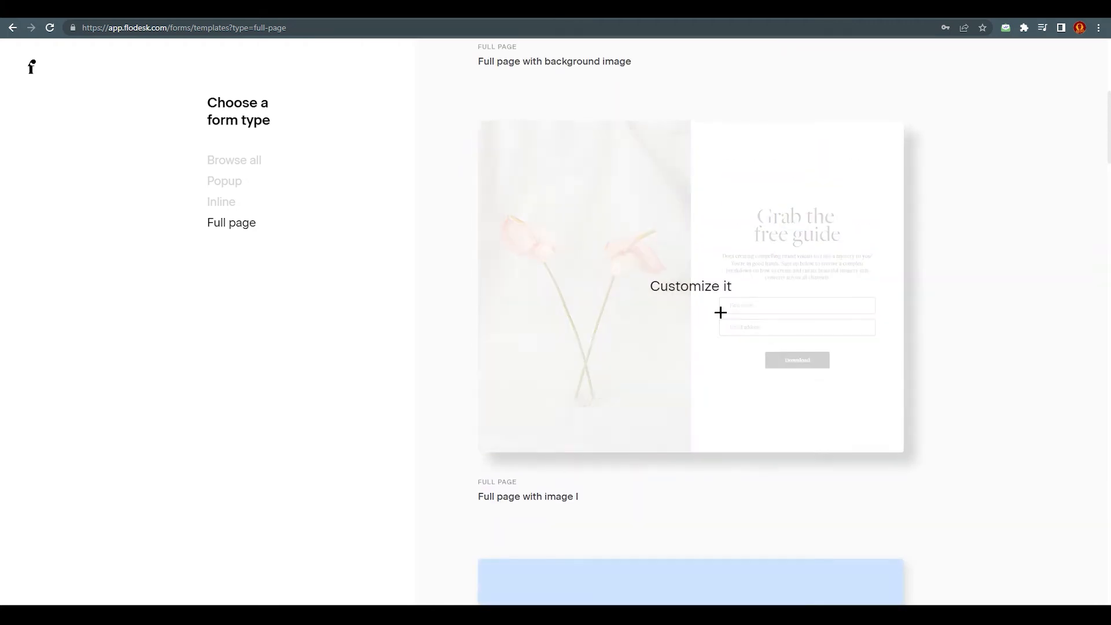
{"action": "left_click", "coordinate": [665, 288]}
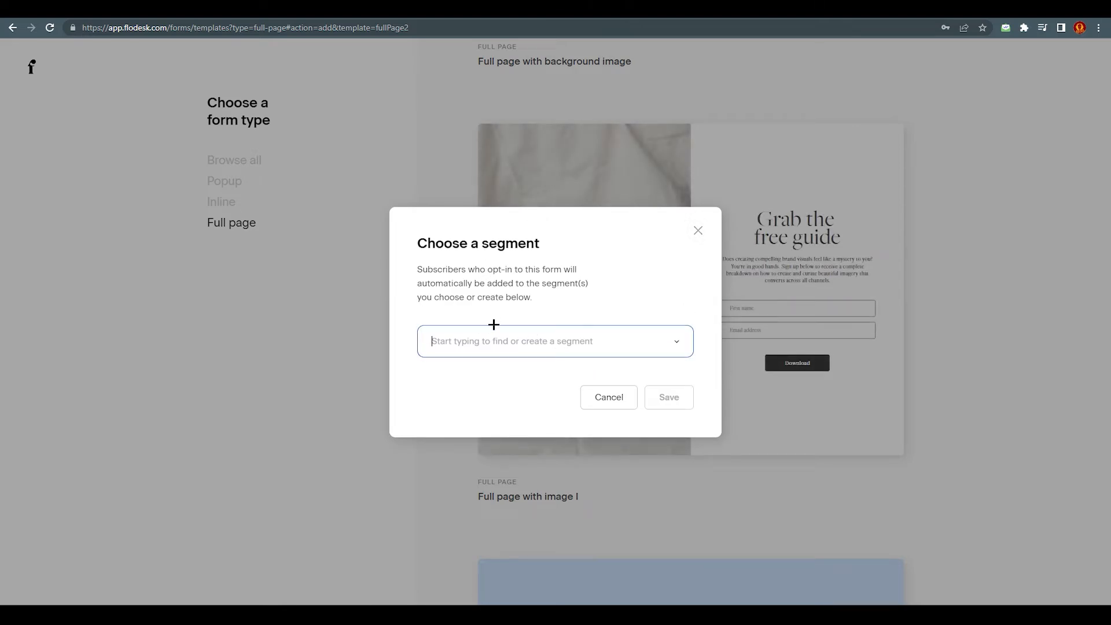
Assign the Demo segment to the form and save the choice.
{"action": "left_click", "coordinate": [479, 342]}
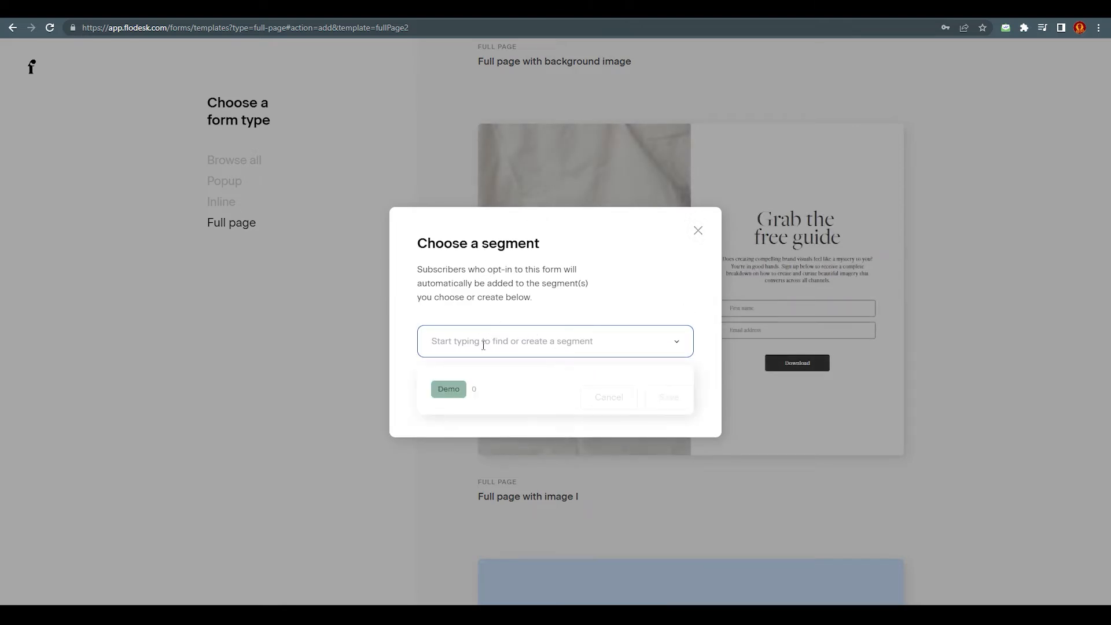
{"action": "left_click", "coordinate": [449, 389]}
{"action": "left_click", "coordinate": [574, 309]}
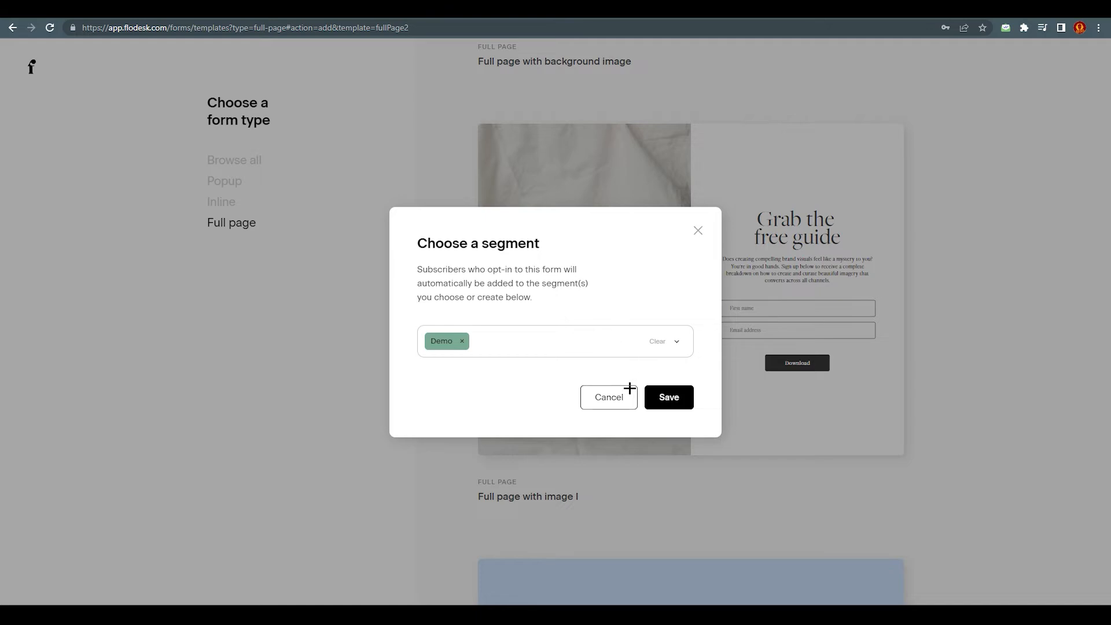
{"action": "left_click", "coordinate": [667, 398]}
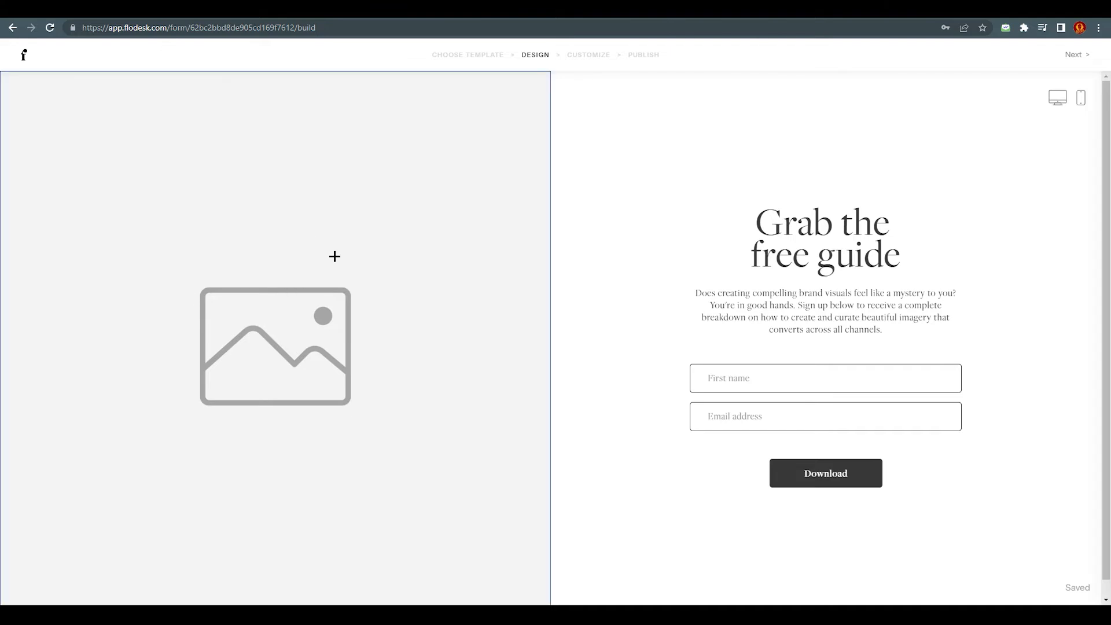
Check the form's mobile preview, and fill the image placeholder with the photo of two women hugging.
{"action": "left_click", "coordinate": [252, 268]}
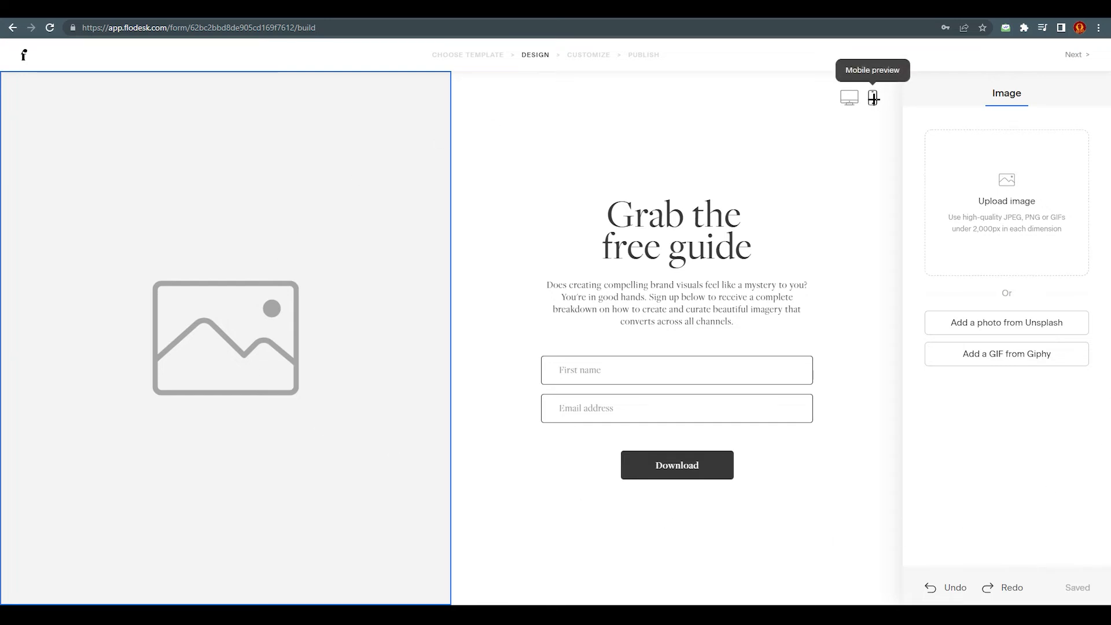
{"action": "left_click", "coordinate": [873, 98]}
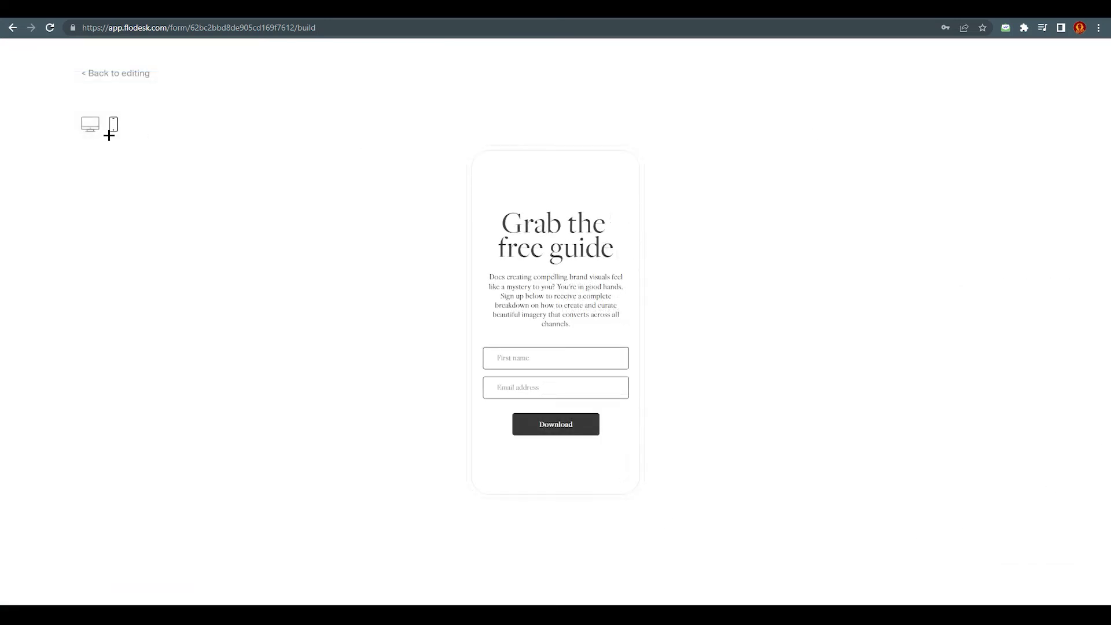
{"action": "left_click", "coordinate": [87, 73]}
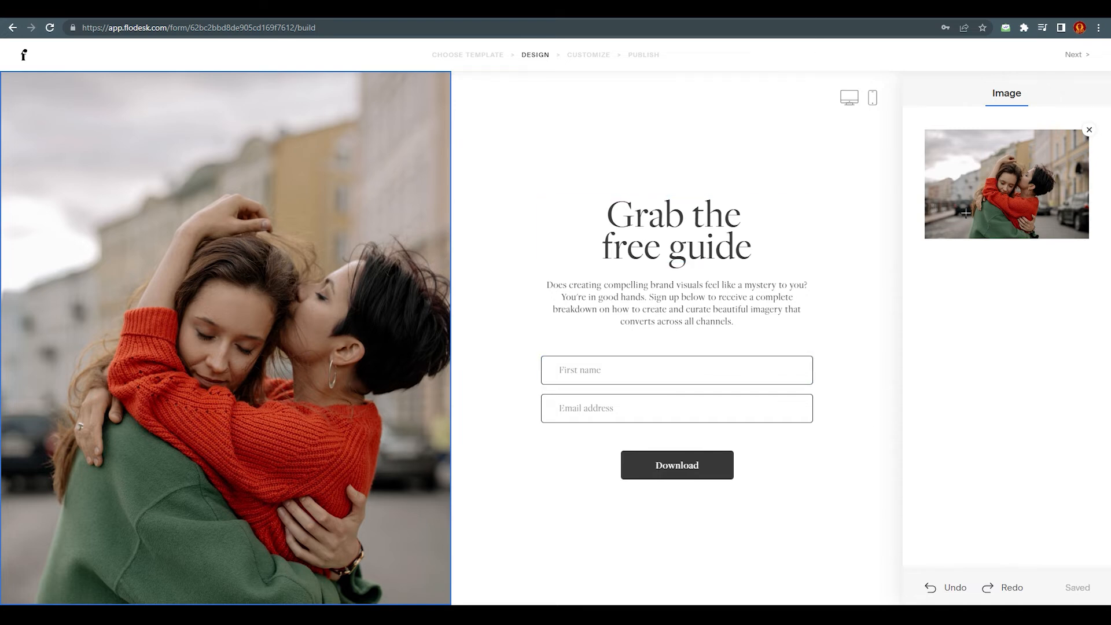
Set the form's background color to the orange-red #E4573E.
{"action": "left_click", "coordinate": [794, 193]}
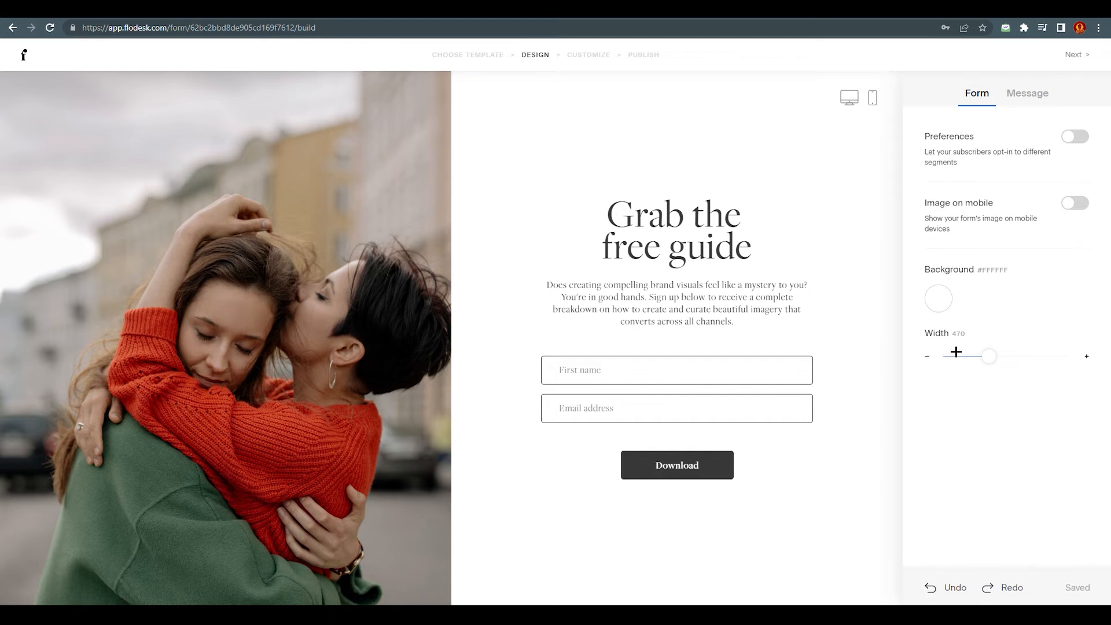
{"action": "left_click", "coordinate": [938, 299]}
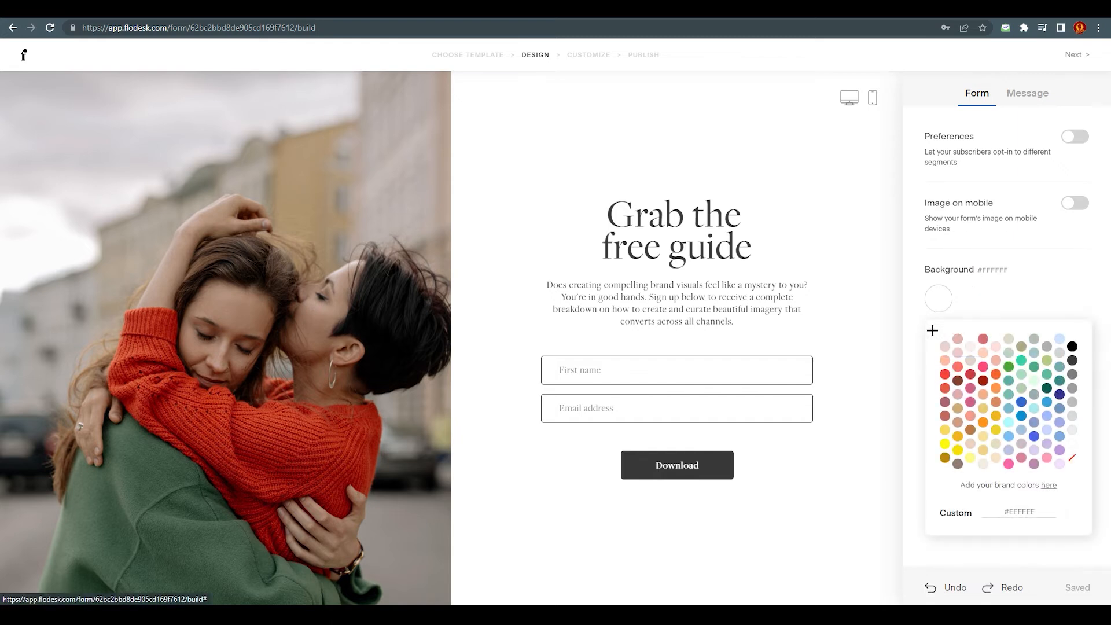
{"action": "left_click", "coordinate": [958, 382]}
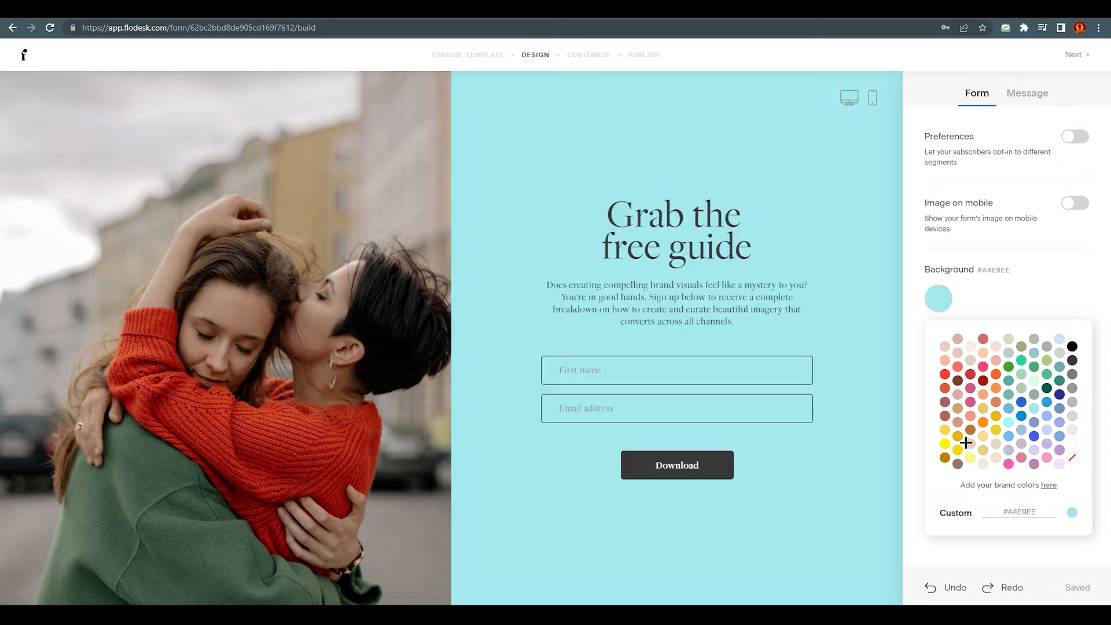
{"action": "left_click", "coordinate": [956, 368]}
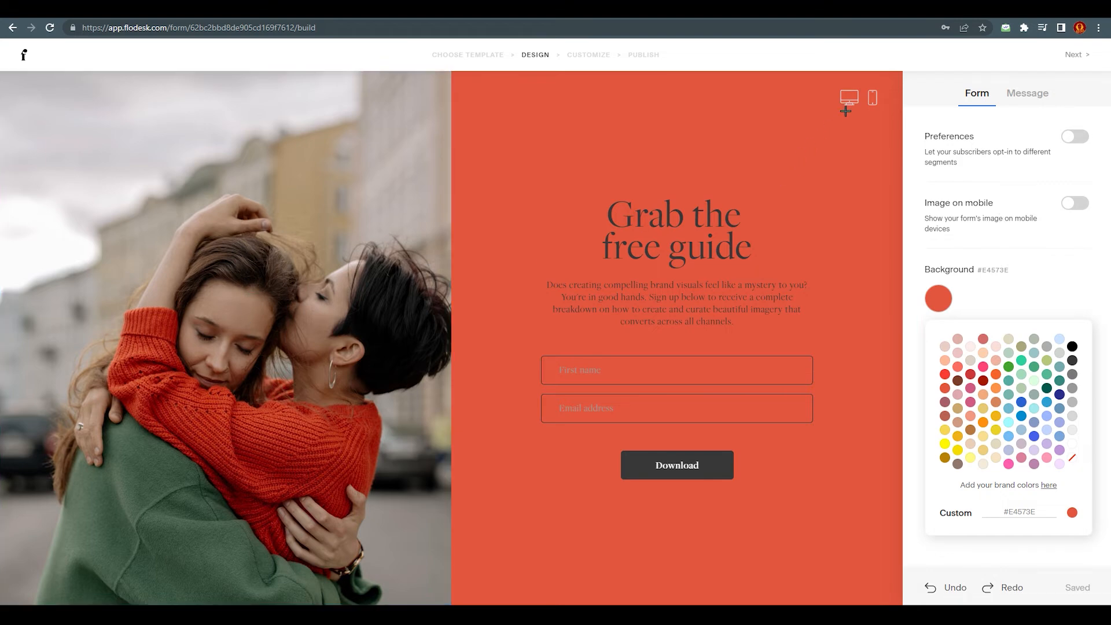
Preview the form in its mobile and desktop layouts and return to editing.
{"action": "left_click", "coordinate": [871, 104]}
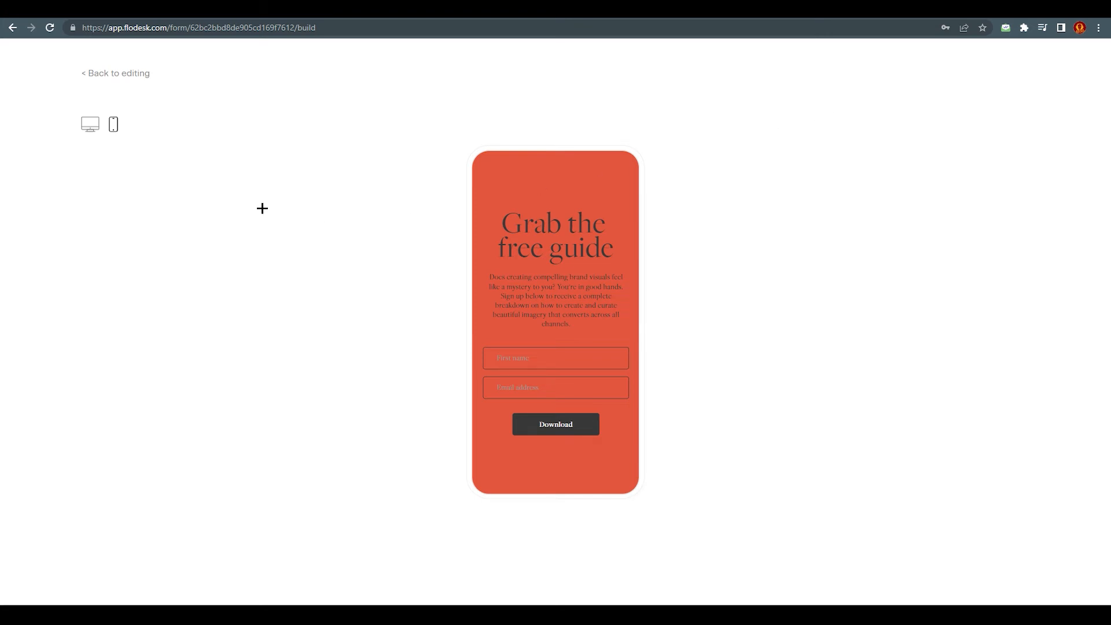
{"action": "left_click", "coordinate": [89, 125]}
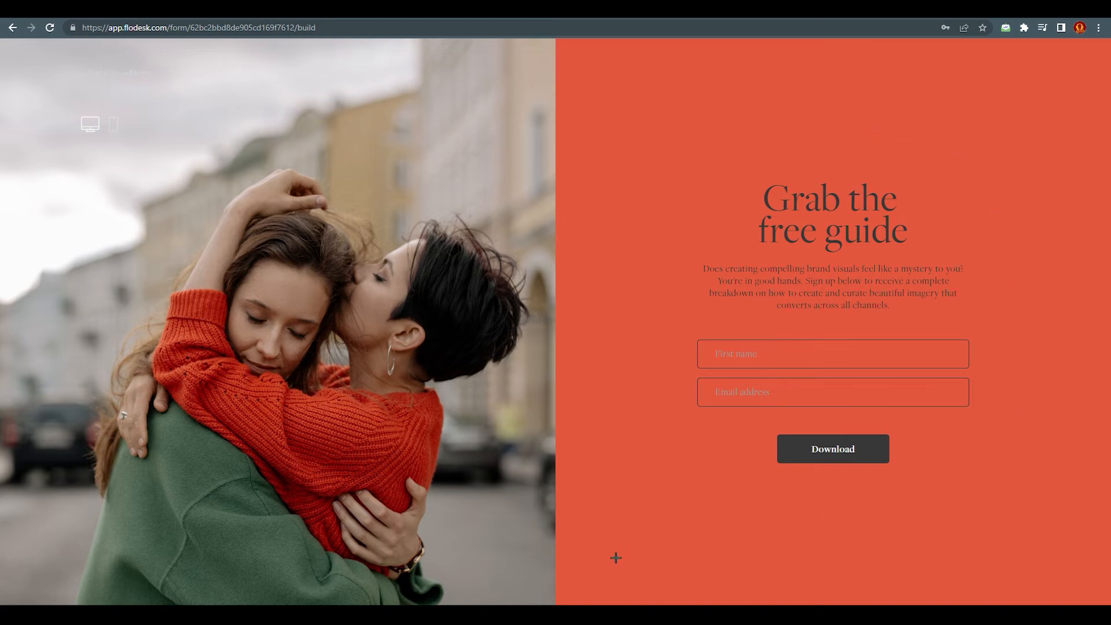
{"action": "left_click", "coordinate": [127, 81]}
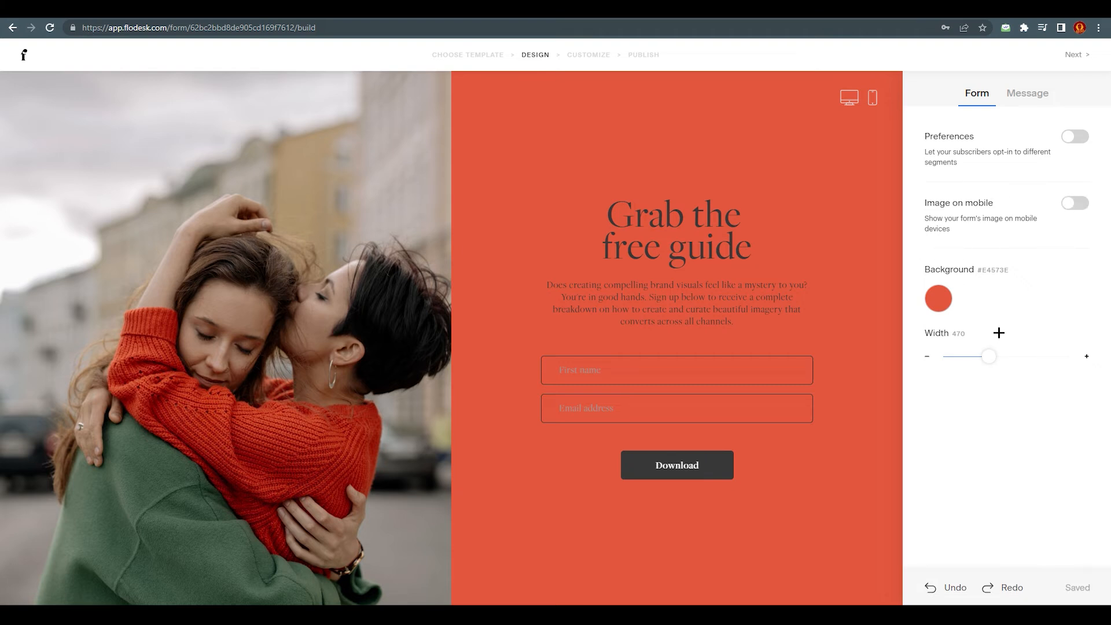
Set the form's width to 464 and view the success message page and its description paragraph.
{"action": "left_click_drag", "start_coordinate": [990, 359], "coordinate": [985, 363]}
{"action": "left_click", "coordinate": [1020, 99]}
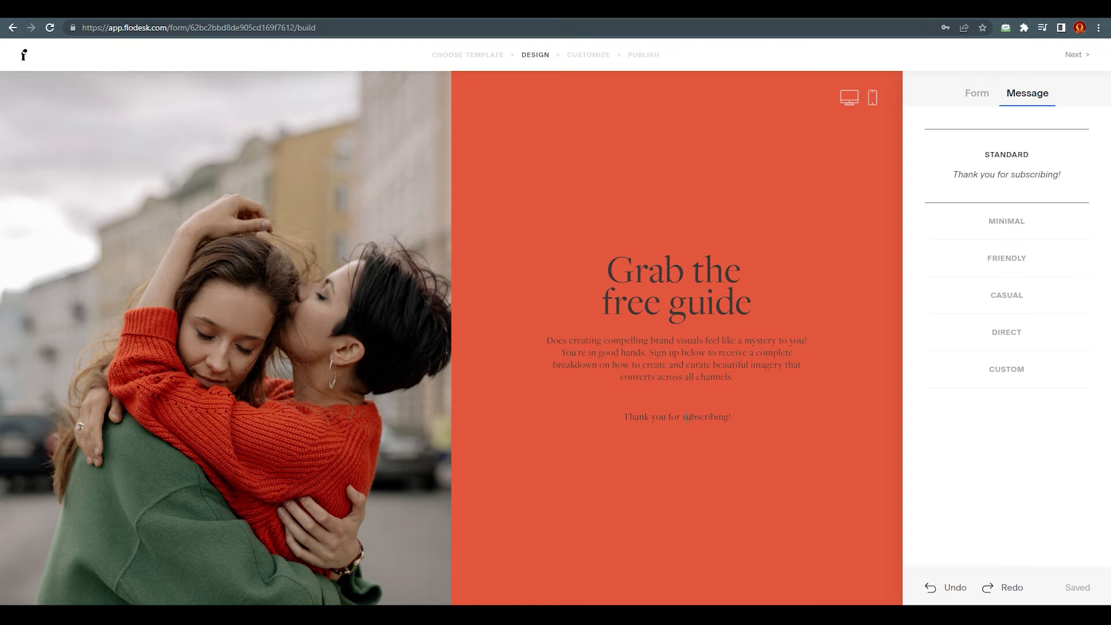
{"action": "left_click", "coordinate": [566, 344]}
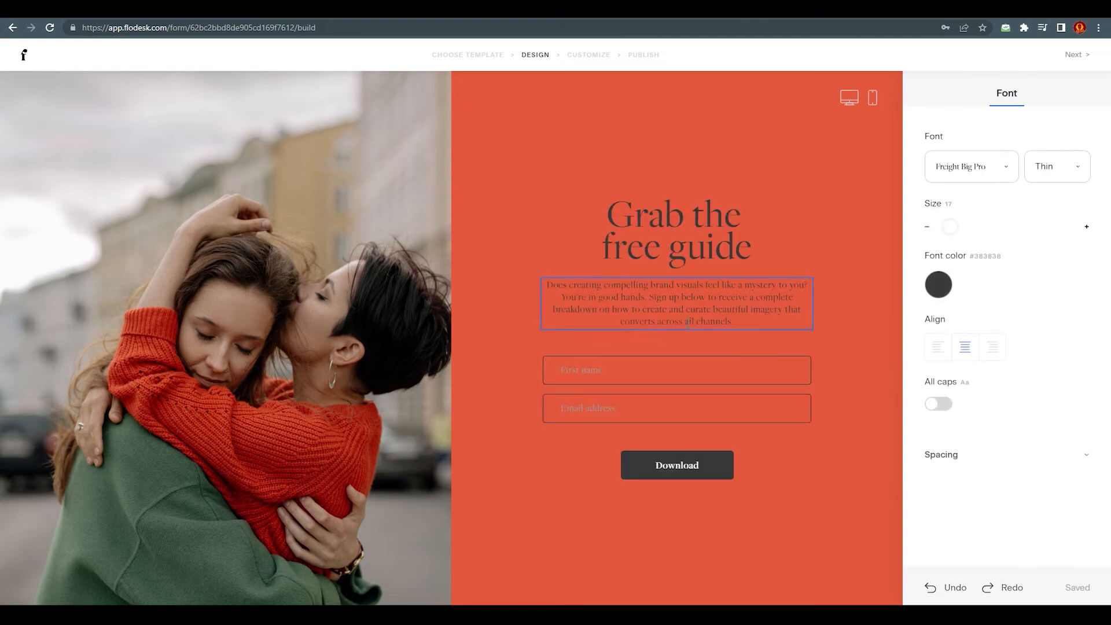
{"action": "left_click", "coordinate": [876, 228]}
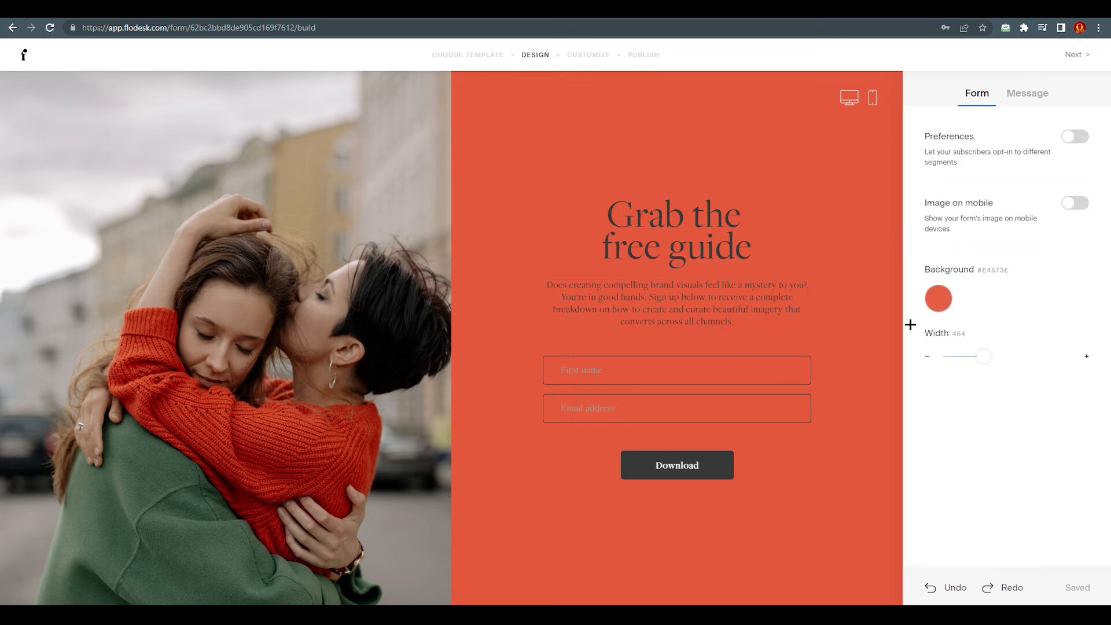
Try the Minimal and Friendly success messages, choose the Custom one, and return to the form settings.
{"action": "left_click", "coordinate": [1033, 94]}
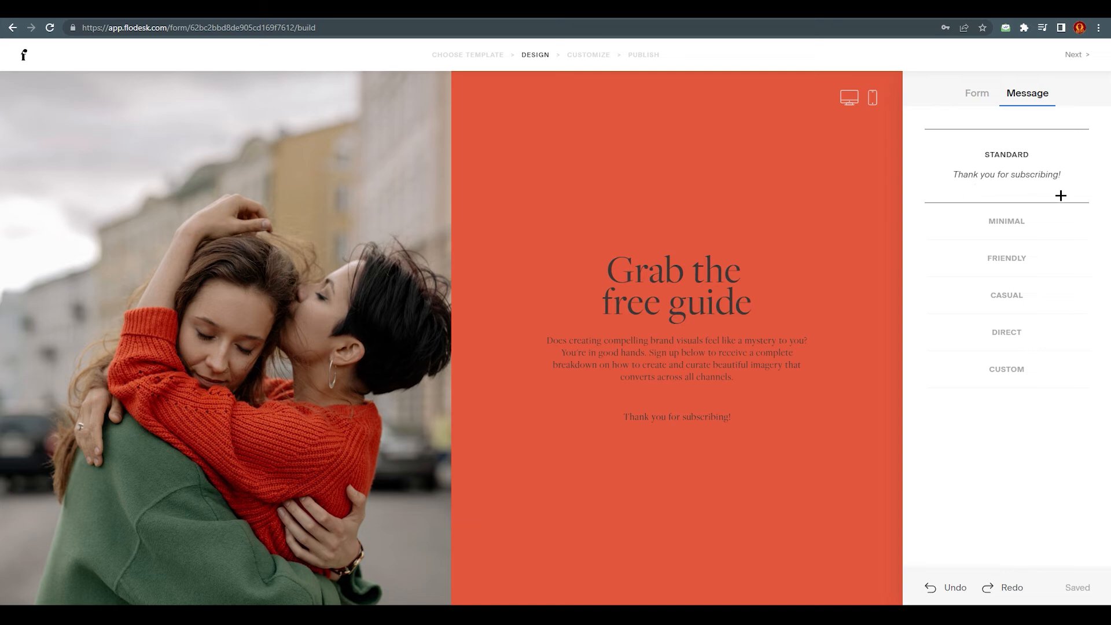
{"action": "left_click", "coordinate": [1001, 224]}
{"action": "left_click", "coordinate": [1008, 266]}
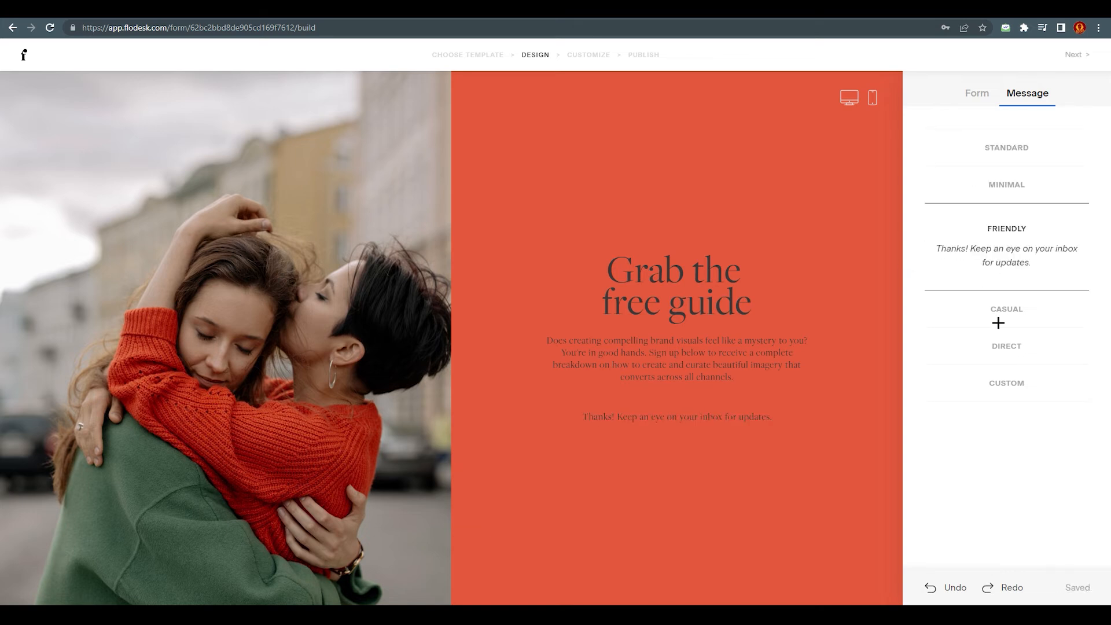
{"action": "left_click", "coordinate": [1003, 342]}
{"action": "left_click", "coordinate": [1008, 385]}
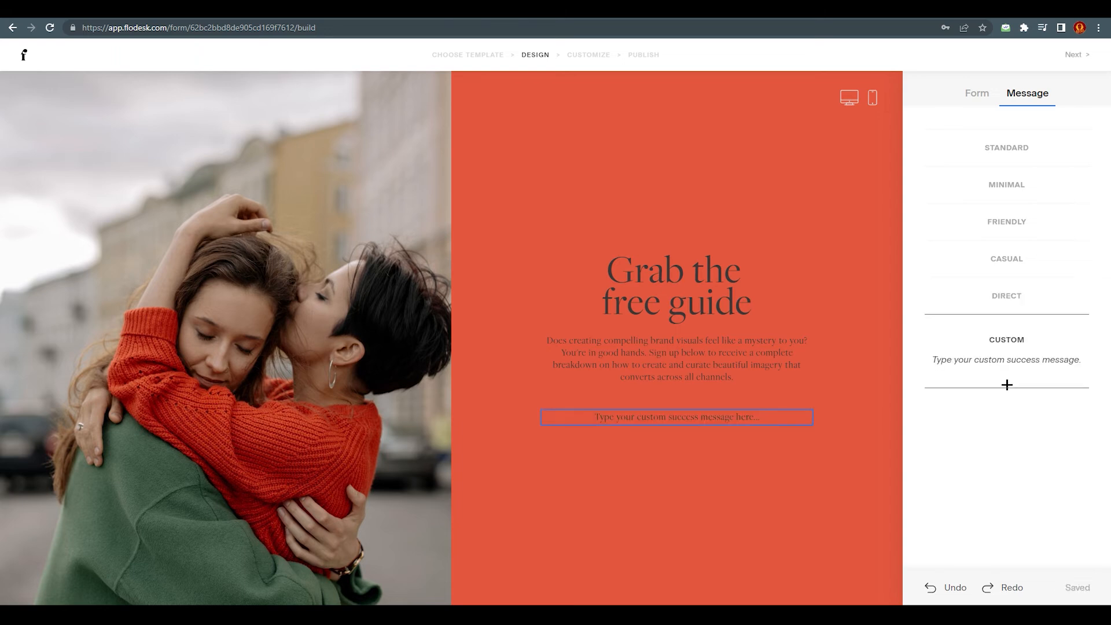
{"action": "left_click", "coordinate": [983, 95]}
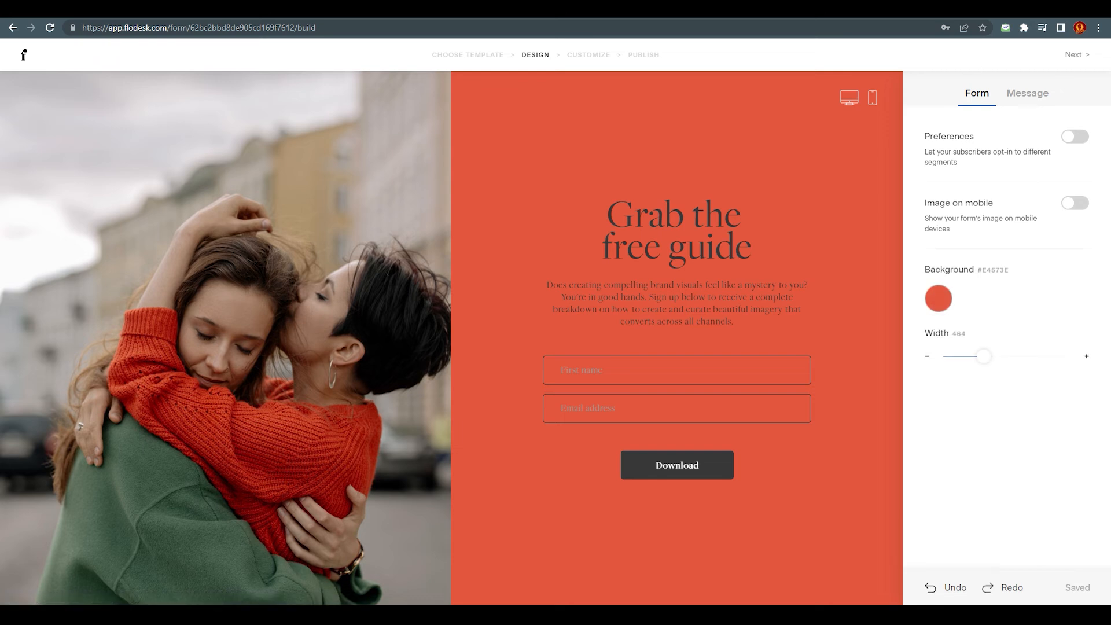
Examine the font settings of the heading and description, and browse the fonts available for the description.
{"action": "left_click", "coordinate": [620, 229]}
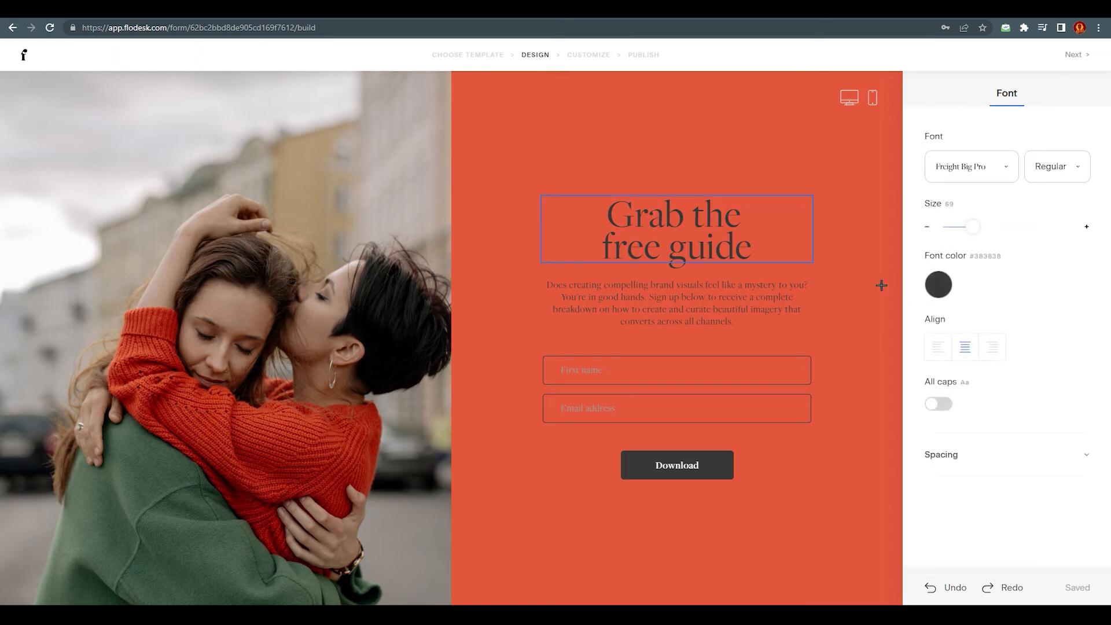
{"action": "left_click", "coordinate": [678, 285]}
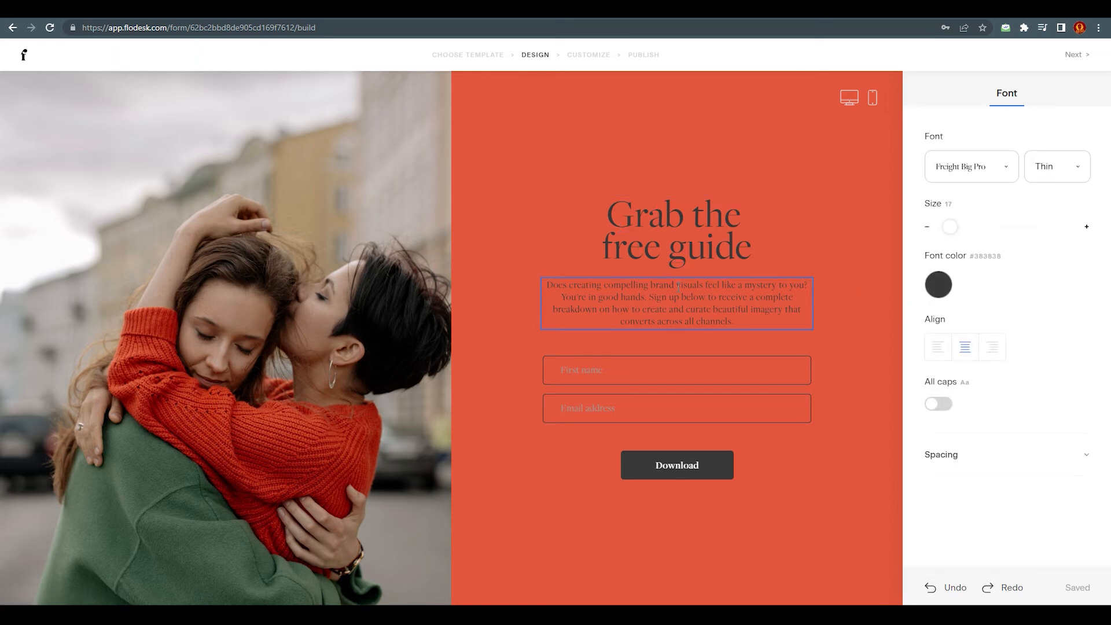
{"action": "left_click", "coordinate": [1007, 166]}
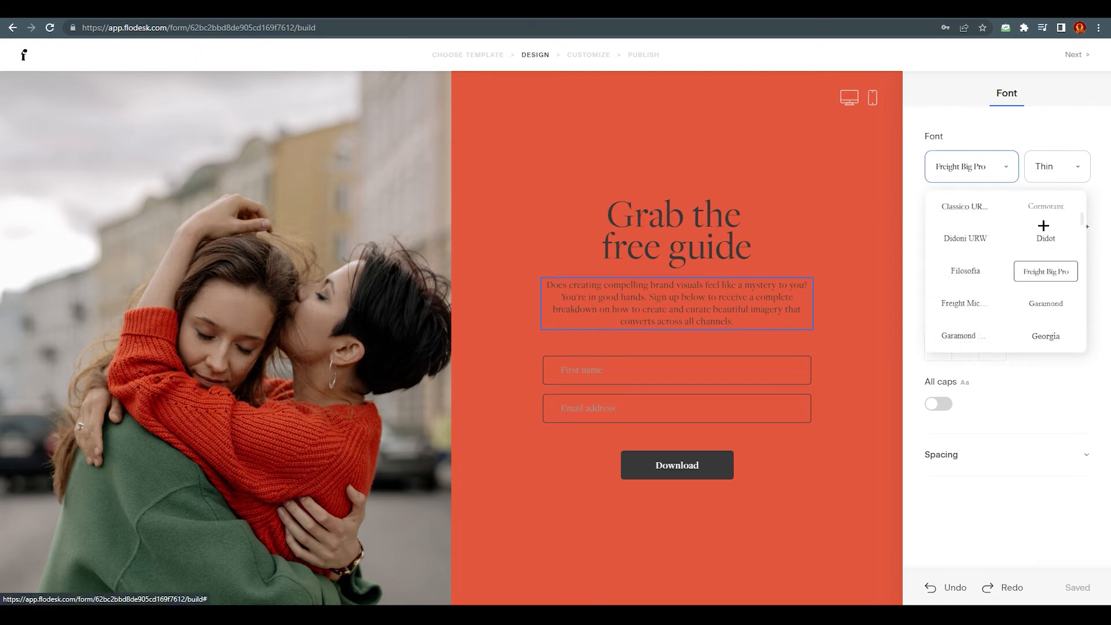
{"action": "scroll", "coordinate": [1047, 255], "scroll_direction": "down", "scroll_amount": 2}
{"action": "scroll", "coordinate": [1048, 254], "scroll_direction": "down", "scroll_amount": 10}
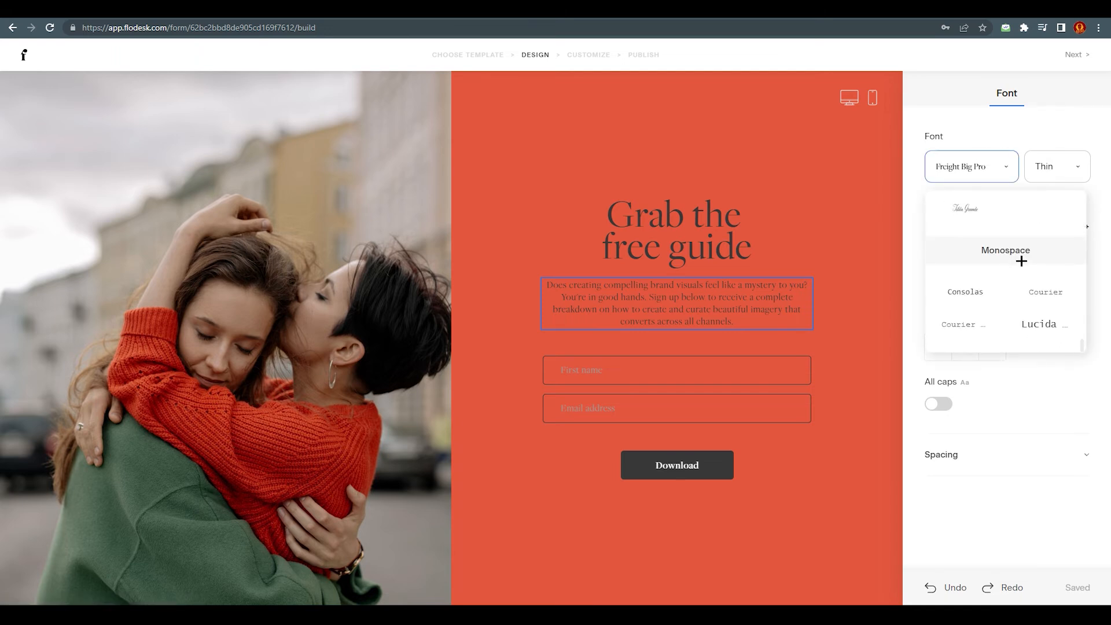
{"action": "scroll", "coordinate": [1027, 269], "scroll_direction": "up", "scroll_amount": 4}
{"action": "left_click", "coordinate": [747, 486]}
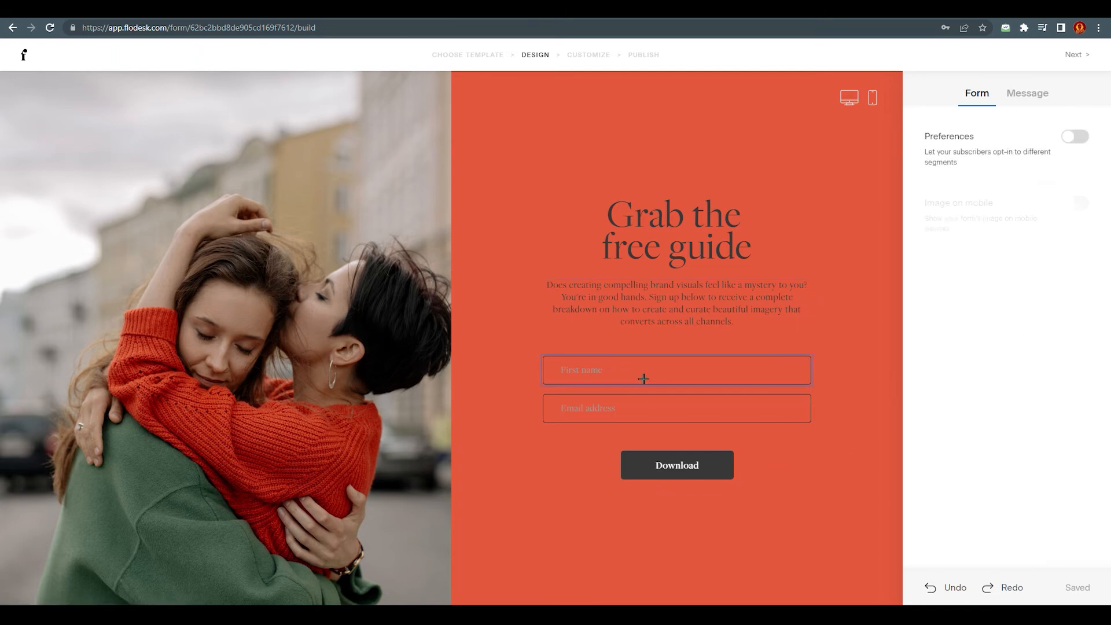
{"action": "left_click", "coordinate": [637, 375]}
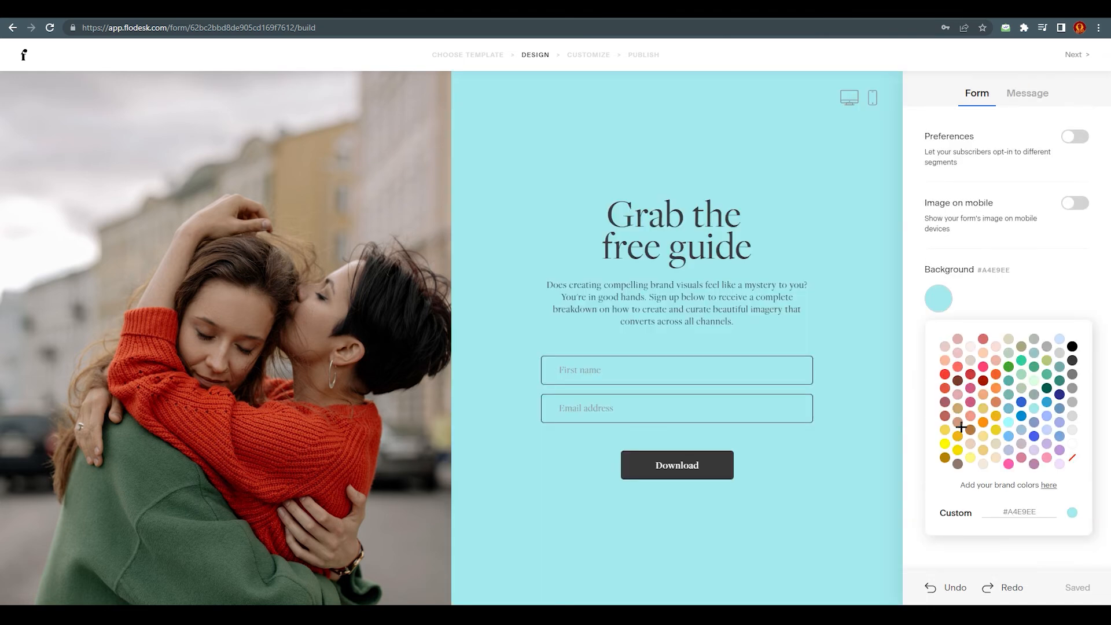
Set the form's background color to #E4573E and preview the result in the mobile and desktop layouts.
{"action": "left_click", "coordinate": [944, 388]}
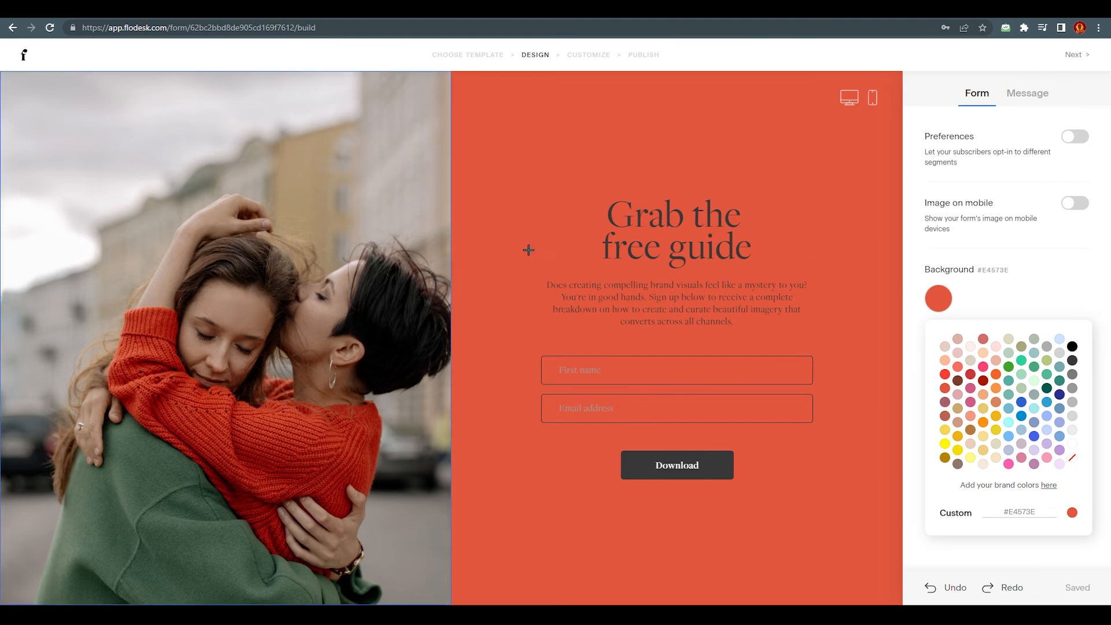
{"action": "left_click", "coordinate": [870, 102]}
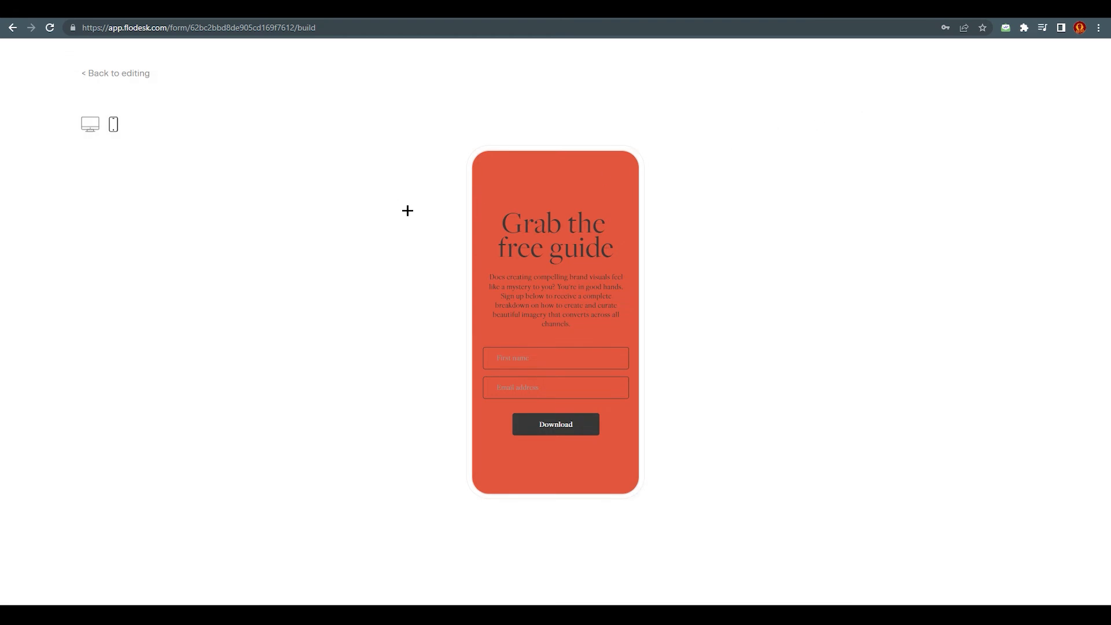
{"action": "left_click", "coordinate": [90, 123]}
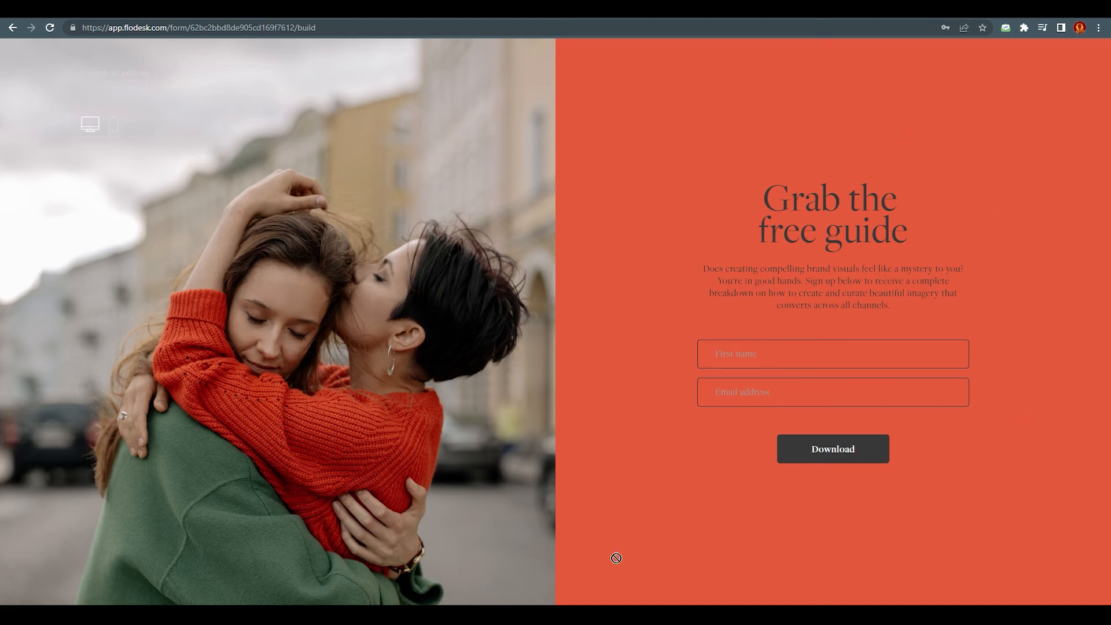
{"action": "left_click", "coordinate": [122, 73]}
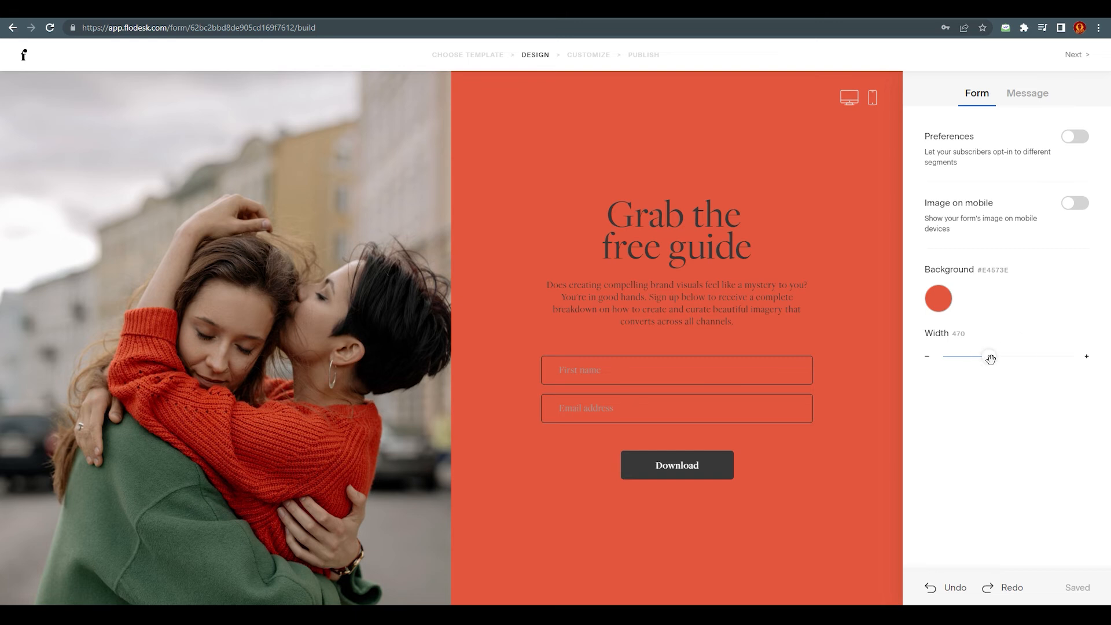
Reduce the form's width to 464 and look over the success message page and its description paragraph.
{"action": "left_click_drag", "start_coordinate": [989, 357], "coordinate": [984, 359]}
{"action": "left_click", "coordinate": [1020, 99]}
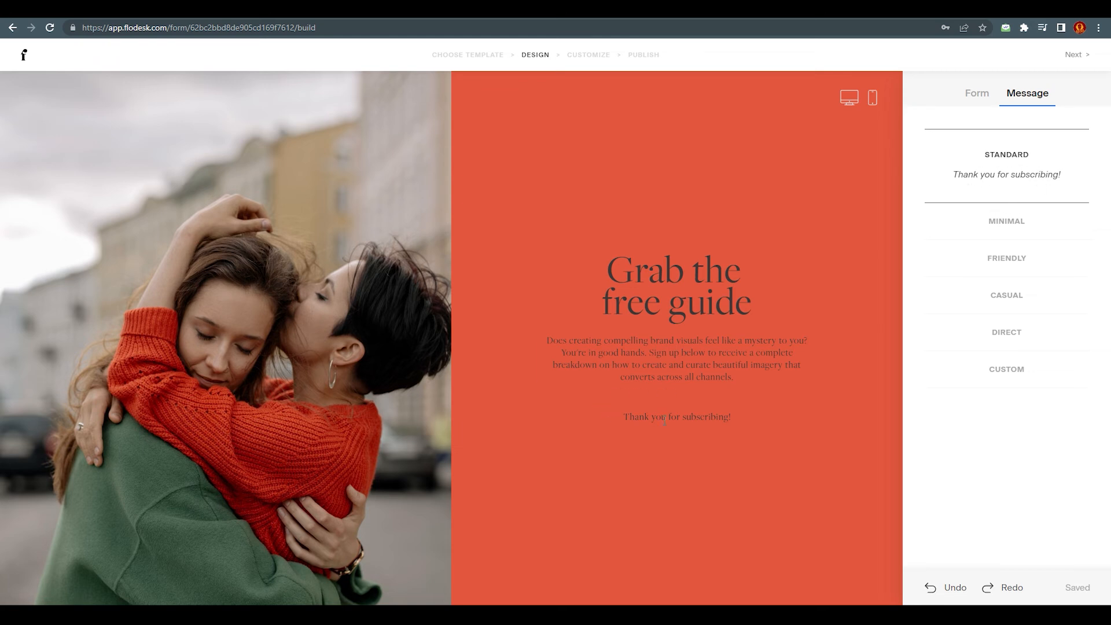
{"action": "left_click", "coordinate": [588, 345]}
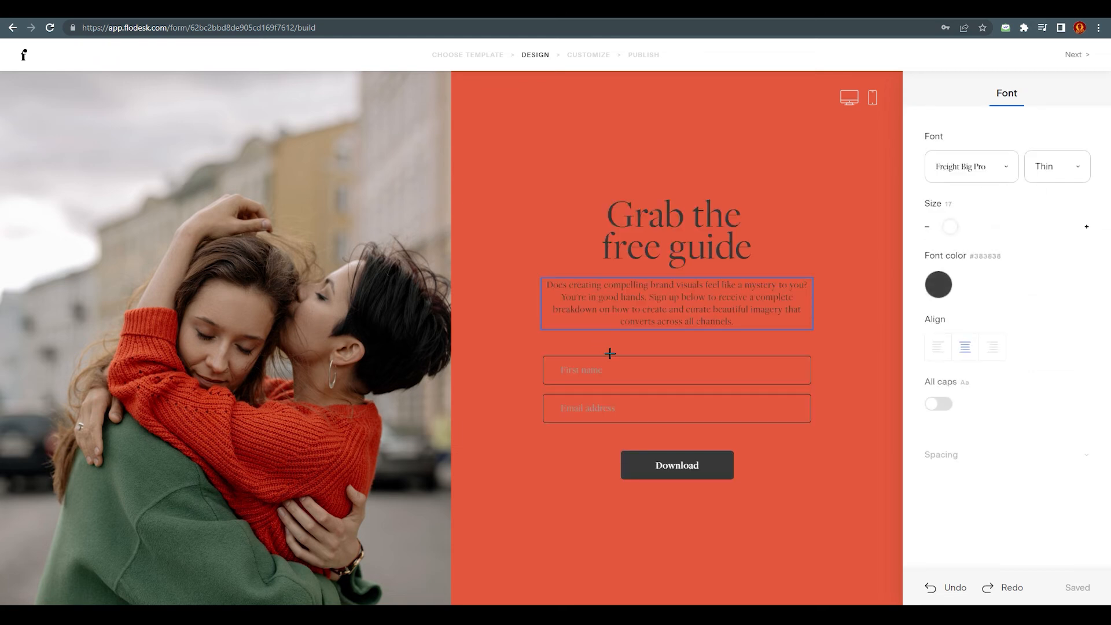
{"action": "left_click", "coordinate": [873, 228]}
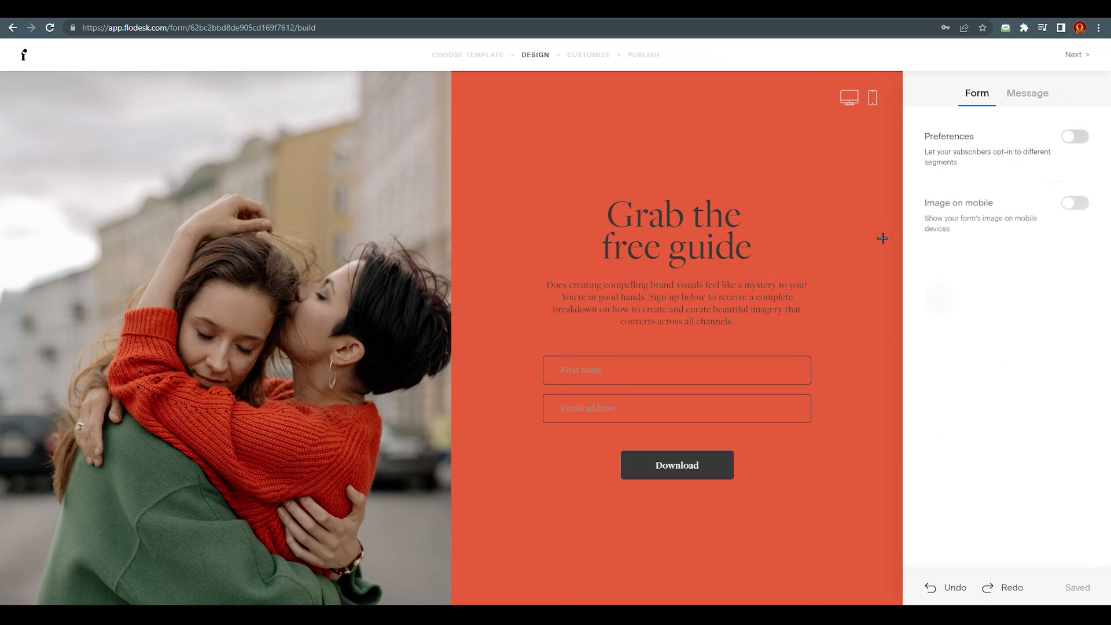
Try the preset success messages such as Friendly, switch to the Custom message, and return to the form settings.
{"action": "left_click", "coordinate": [1033, 104]}
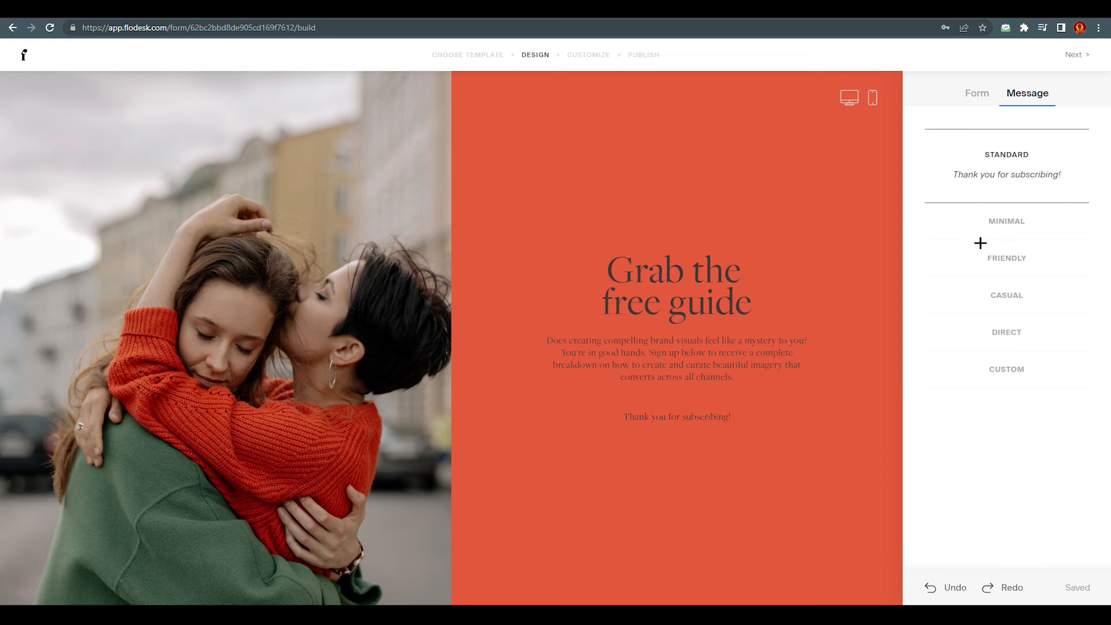
{"action": "left_click", "coordinate": [1001, 222]}
{"action": "left_click", "coordinate": [1008, 264]}
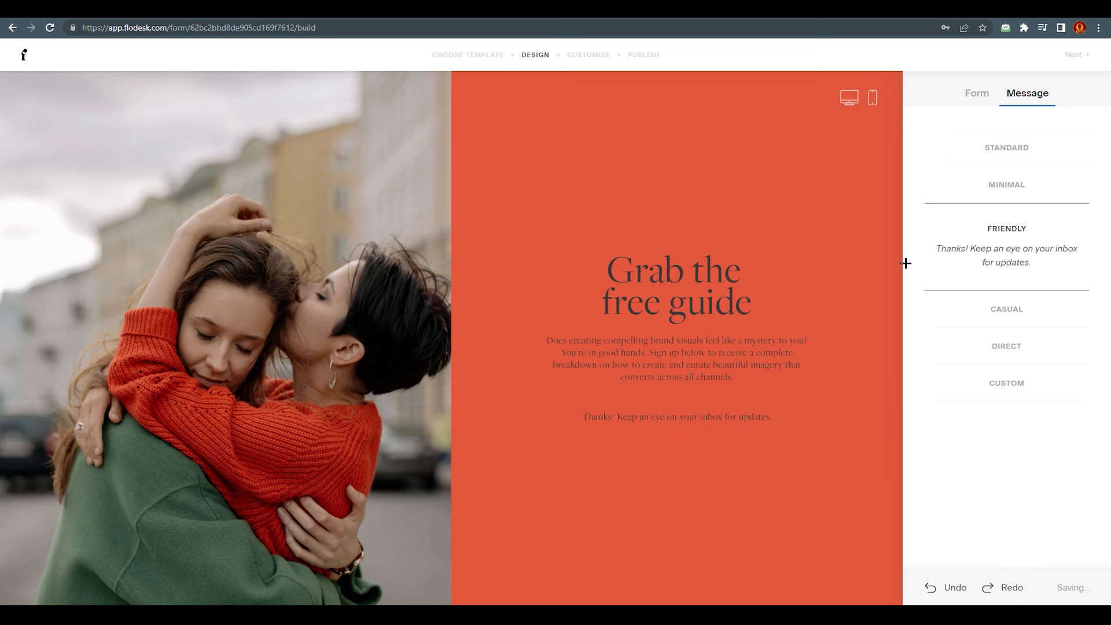
{"action": "left_click", "coordinate": [994, 329]}
{"action": "left_click", "coordinate": [1008, 384]}
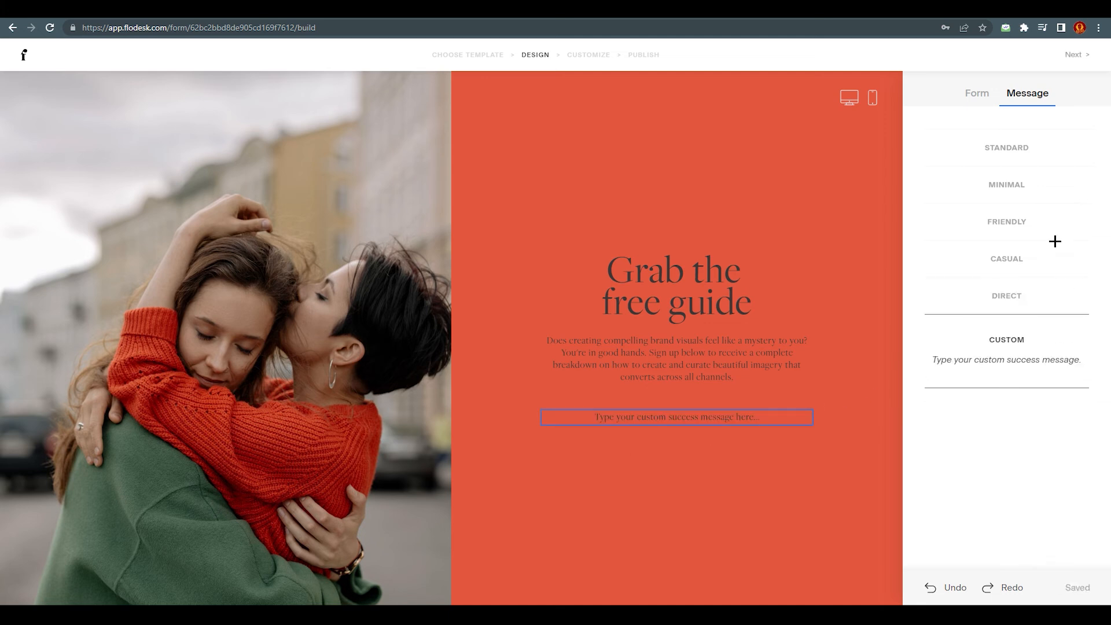
{"action": "left_click", "coordinate": [978, 93]}
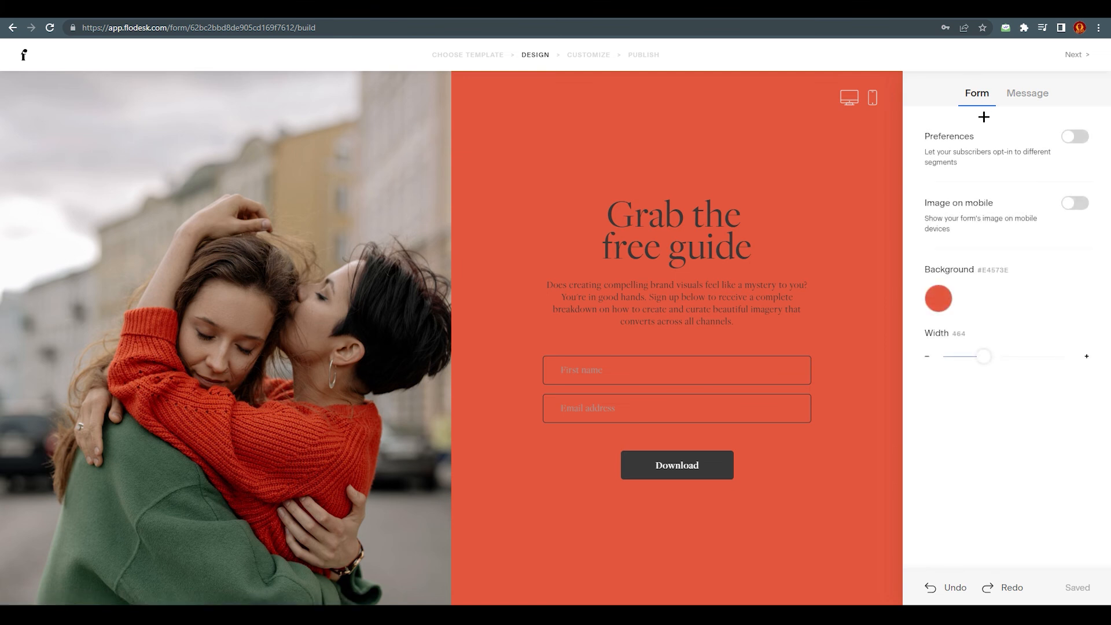
Review the heading's and description's font settings, and look through the description's font choices down to the Script group.
{"action": "left_click", "coordinate": [619, 228]}
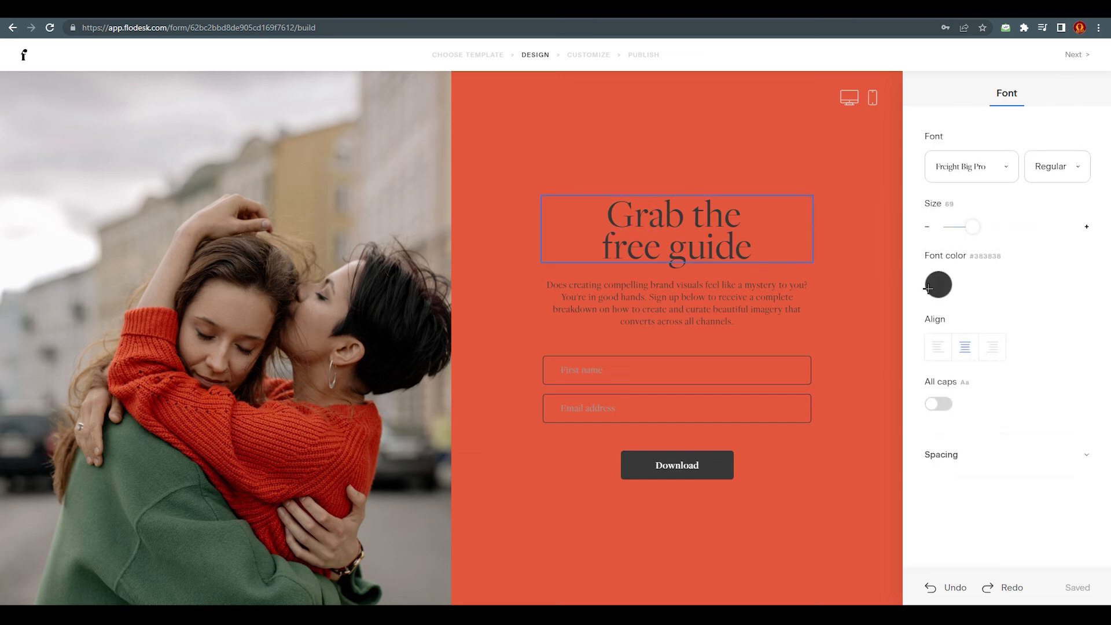
{"action": "left_click", "coordinate": [686, 285]}
{"action": "left_click", "coordinate": [1006, 166]}
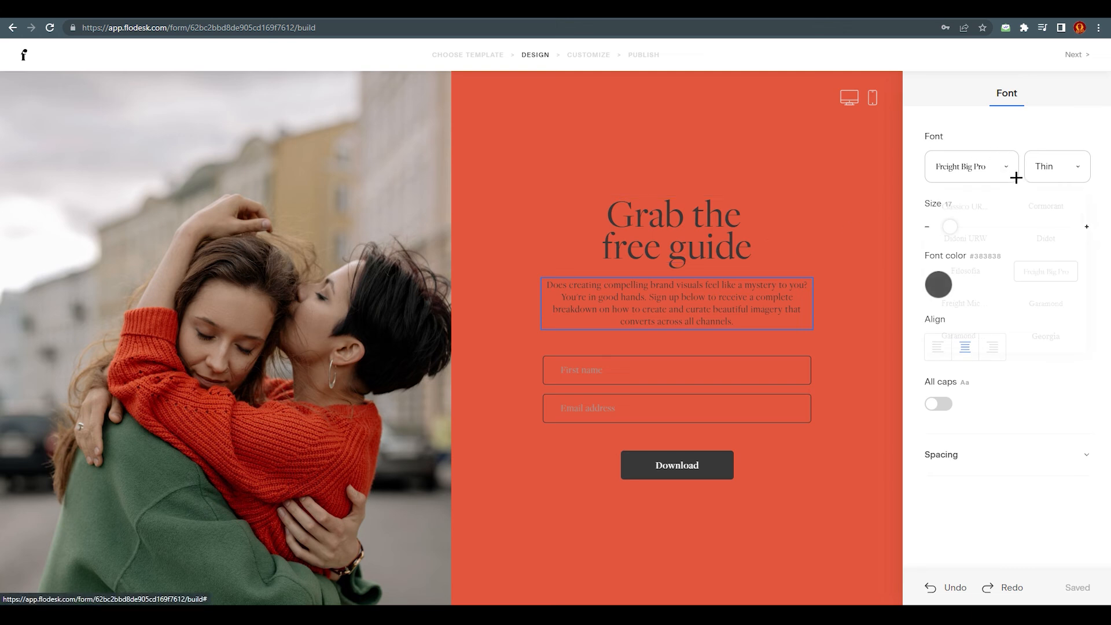
{"action": "scroll", "coordinate": [1048, 252], "scroll_direction": "down", "scroll_amount": 15}
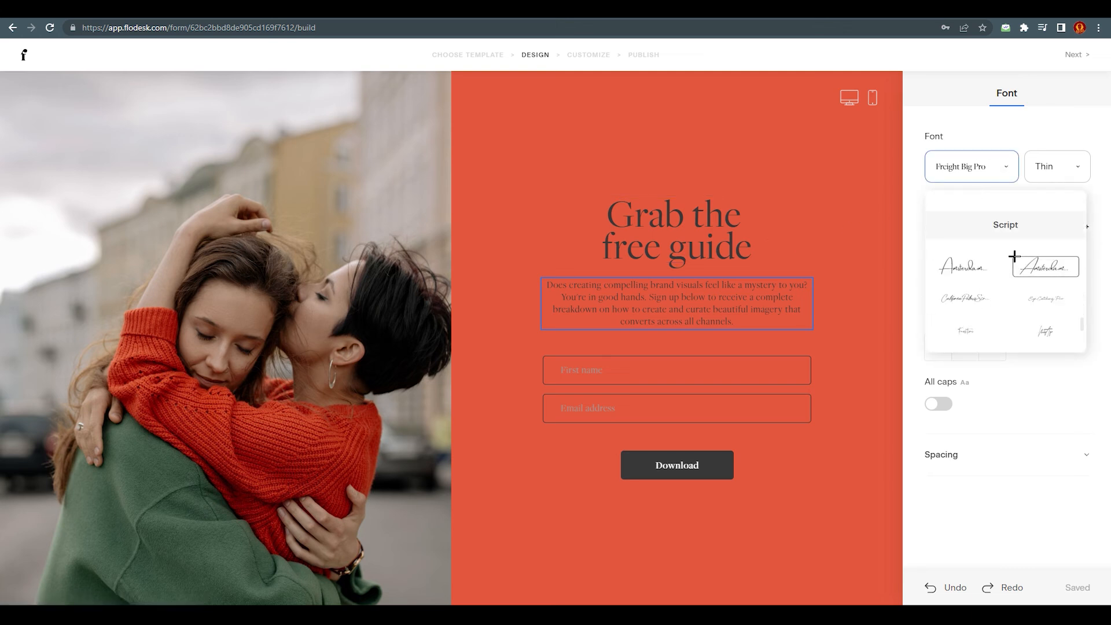
{"action": "left_click", "coordinate": [758, 491]}
Review the First name field's settings, dismiss the custom field tip, and check which additional field types the form offers.
{"action": "left_click", "coordinate": [637, 373]}
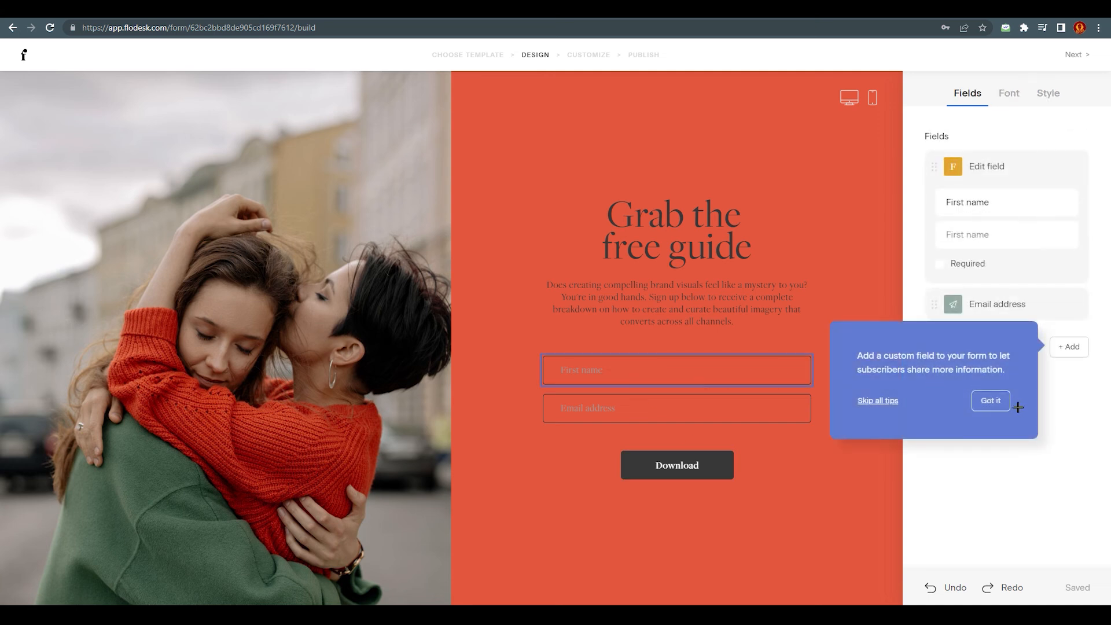
{"action": "left_click", "coordinate": [998, 406]}
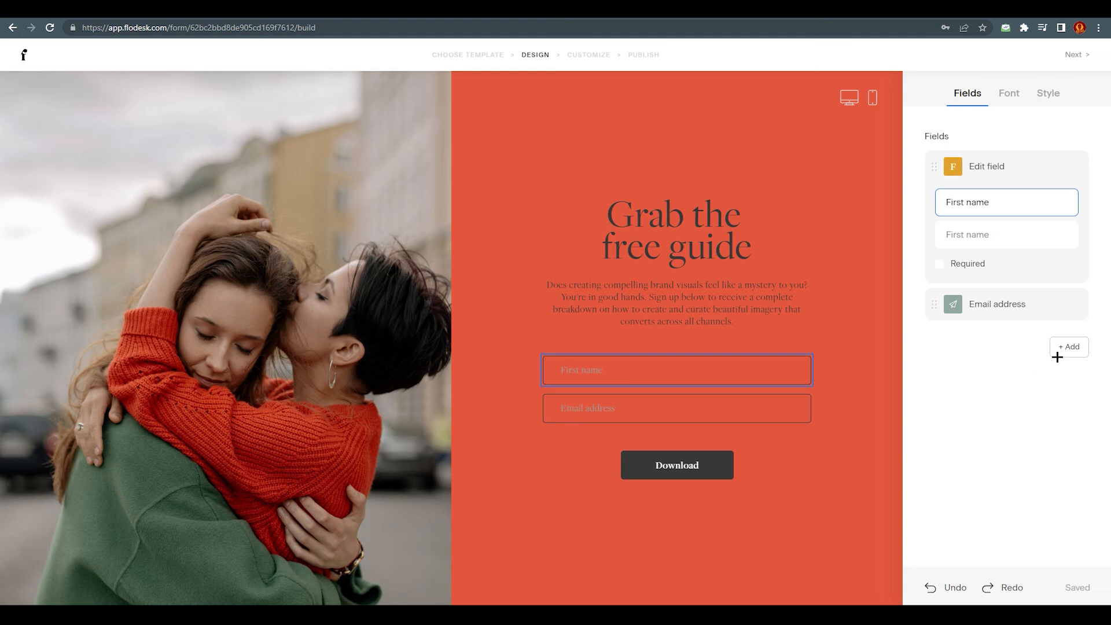
{"action": "left_click", "coordinate": [1080, 351]}
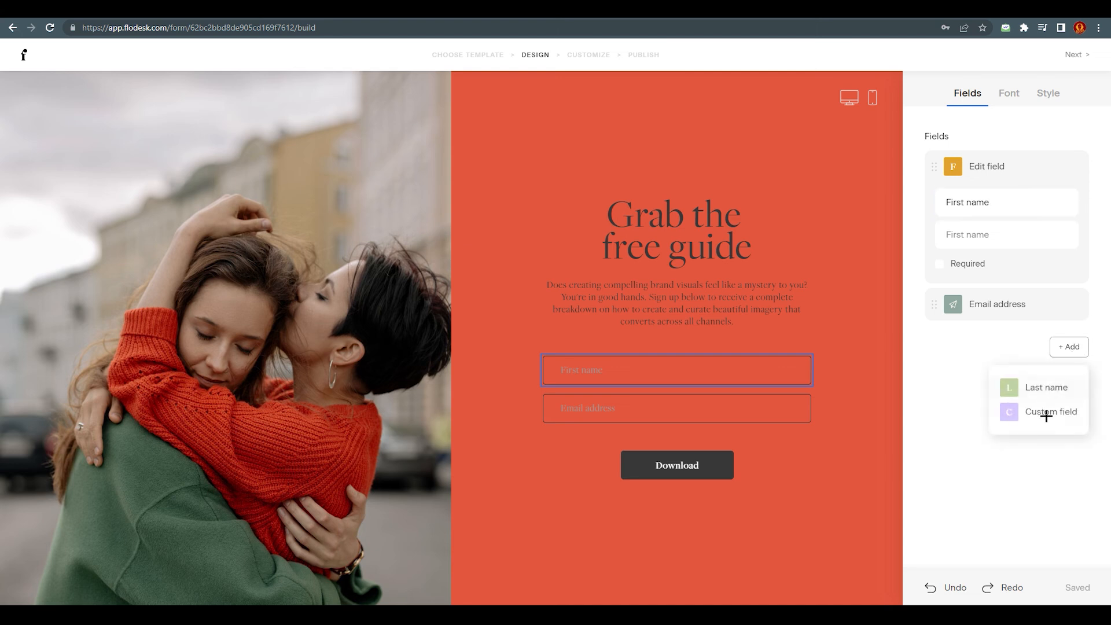
{"action": "left_click", "coordinate": [977, 382]}
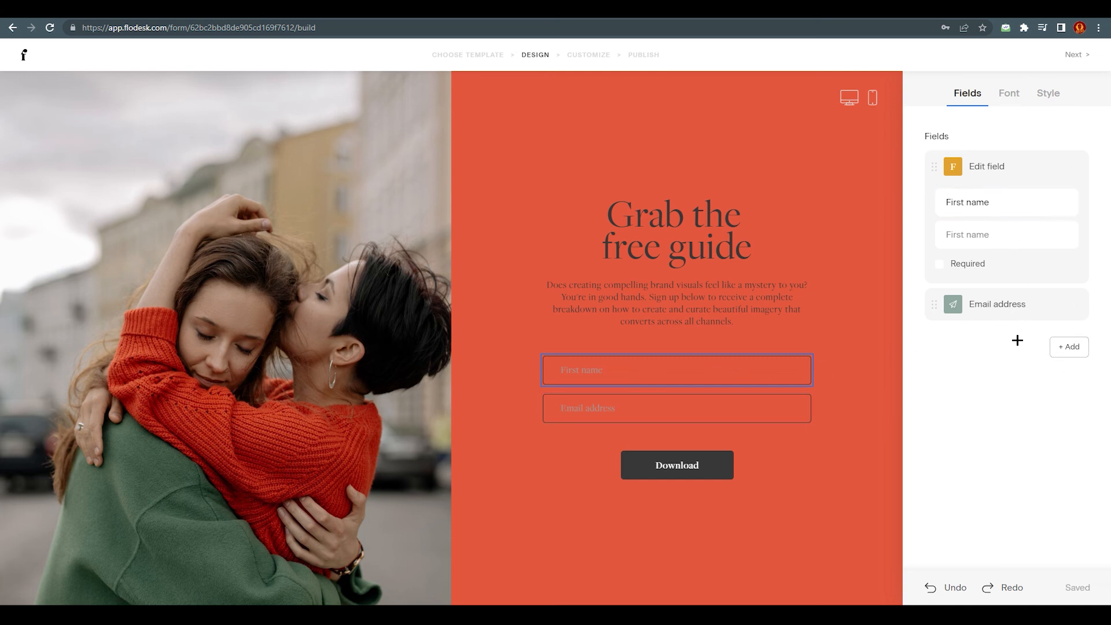
{"action": "left_click", "coordinate": [1069, 346]}
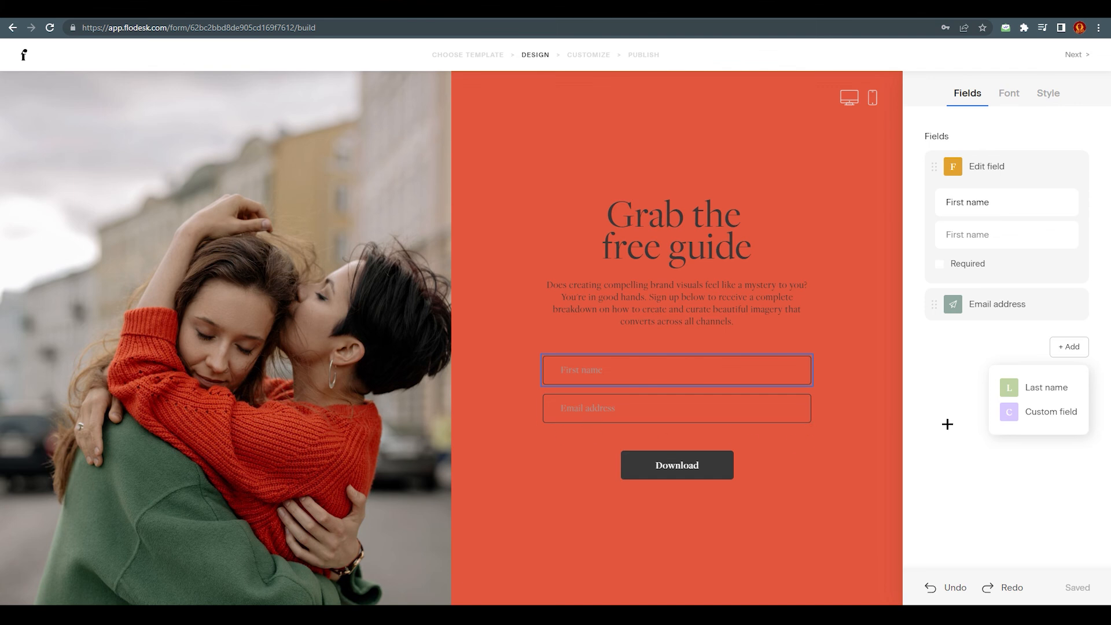
{"action": "left_click", "coordinate": [957, 393]}
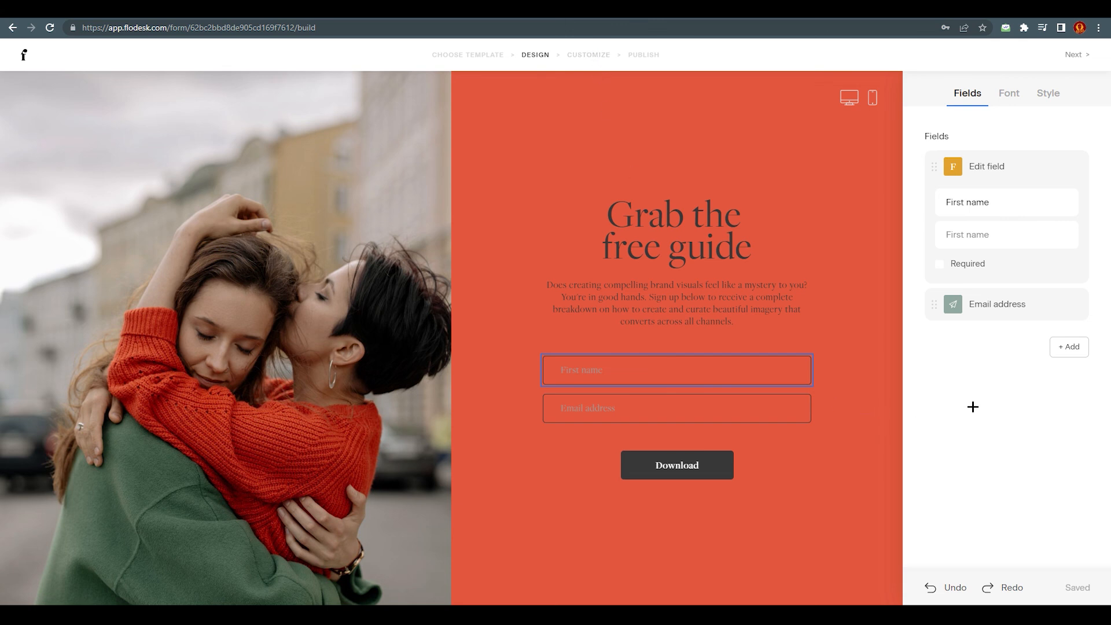
Proceed to customizing the form, choose No for double opt-in, and go through the notification and after-submission options.
{"action": "left_click", "coordinate": [1079, 56]}
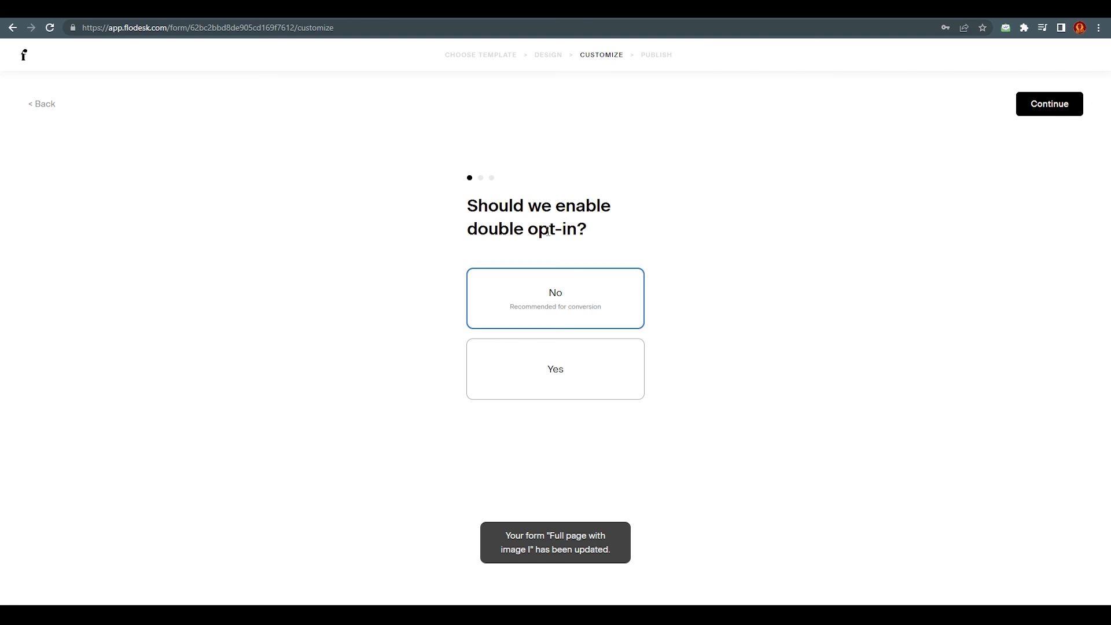
{"action": "left_click", "coordinate": [607, 313]}
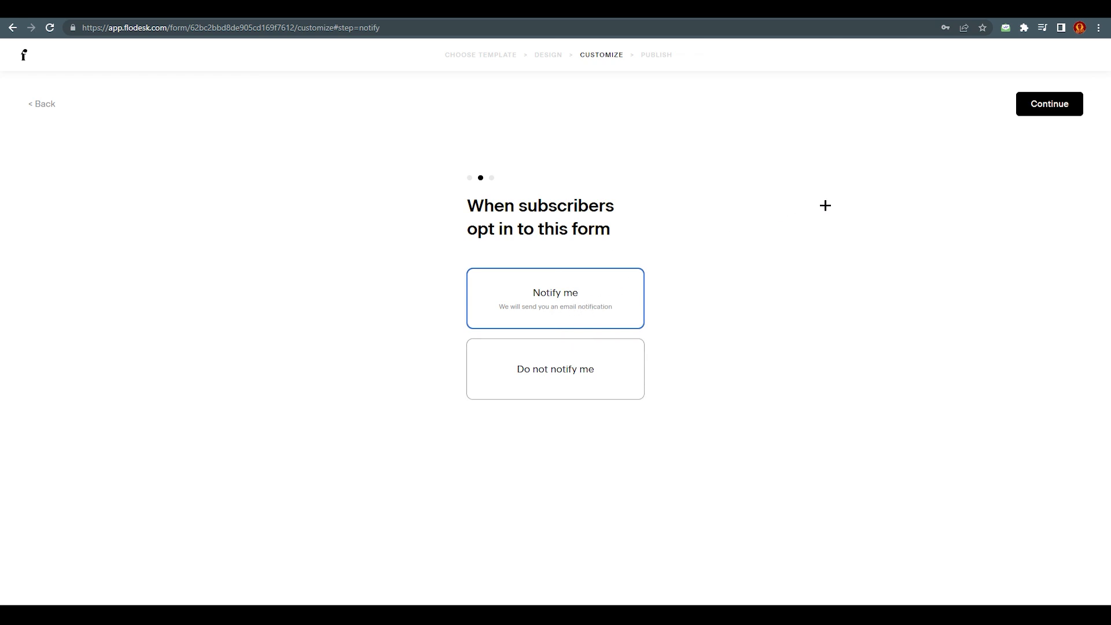
{"action": "left_click", "coordinate": [492, 178]}
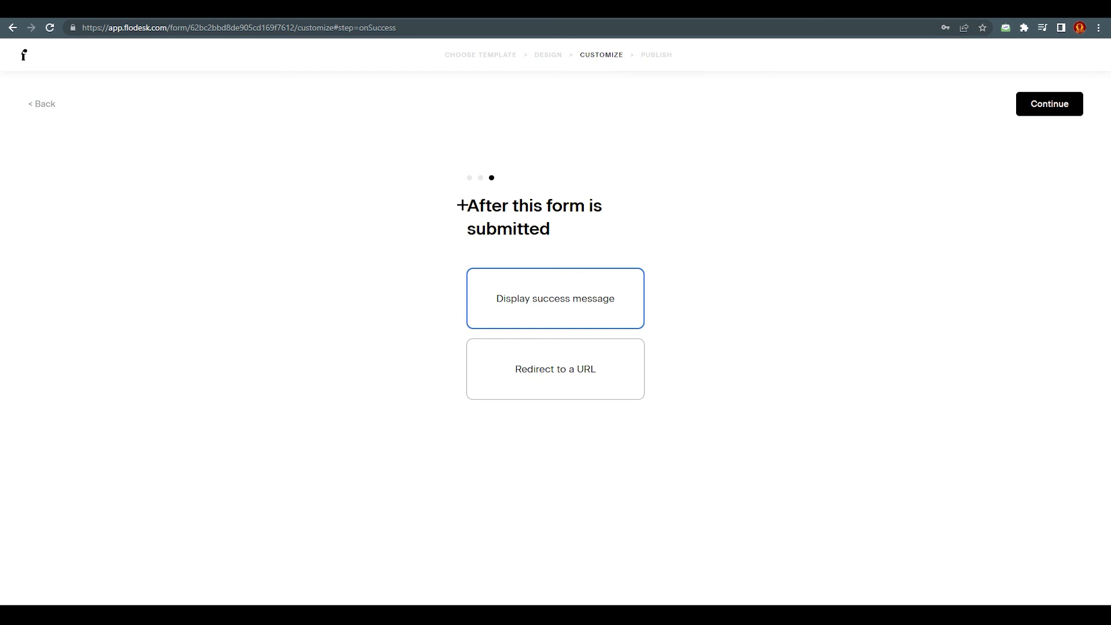
{"action": "left_click_drag", "start_coordinate": [461, 206], "coordinate": [593, 242]}
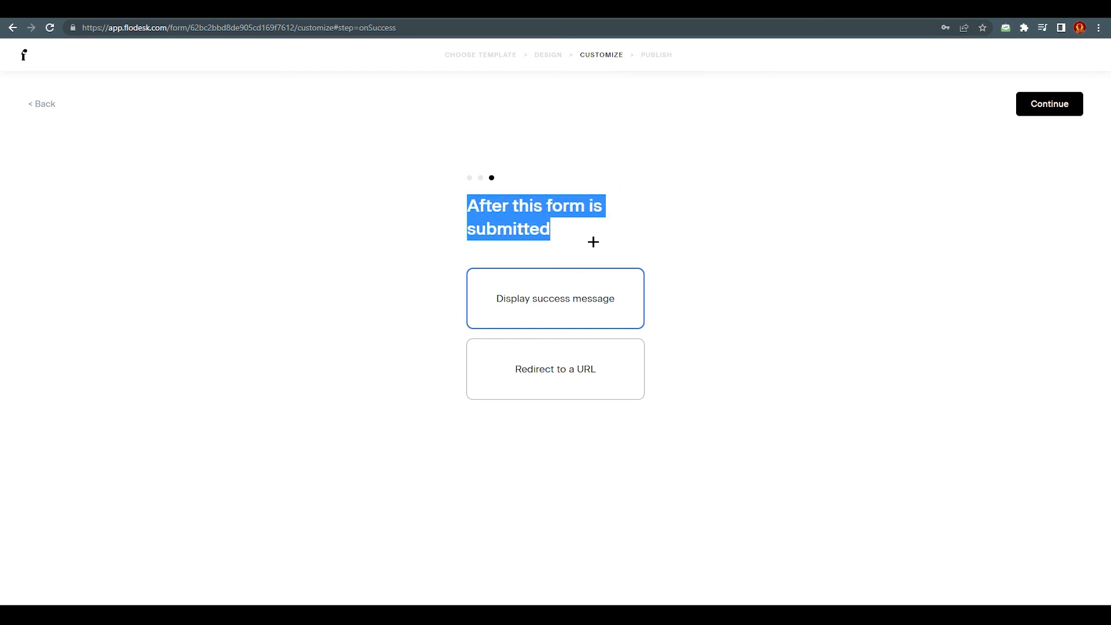
{"action": "left_click", "coordinate": [646, 261]}
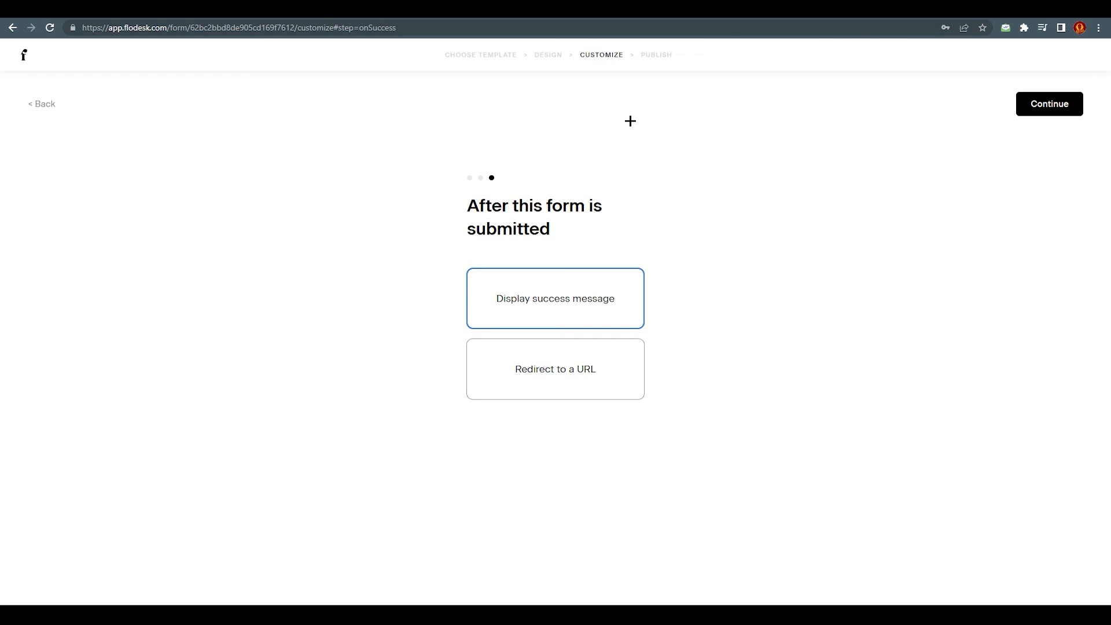
Advance the form to publishing, highlight its share link, and open the live version of the form.
{"action": "left_click", "coordinate": [657, 54]}
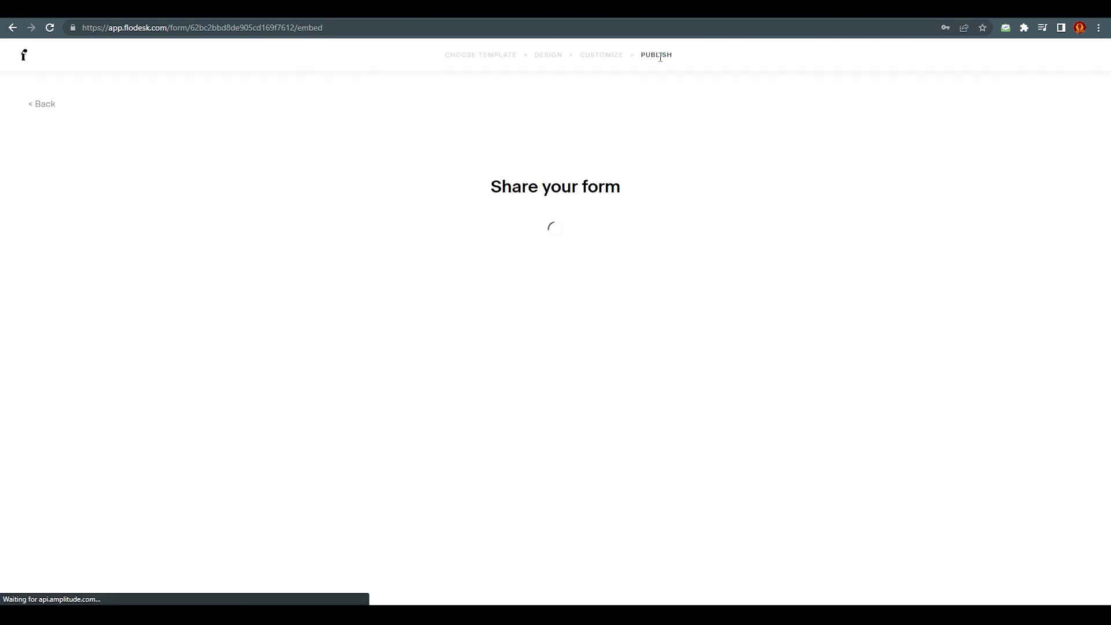
{"action": "left_click_drag", "start_coordinate": [463, 240], "coordinate": [637, 250]}
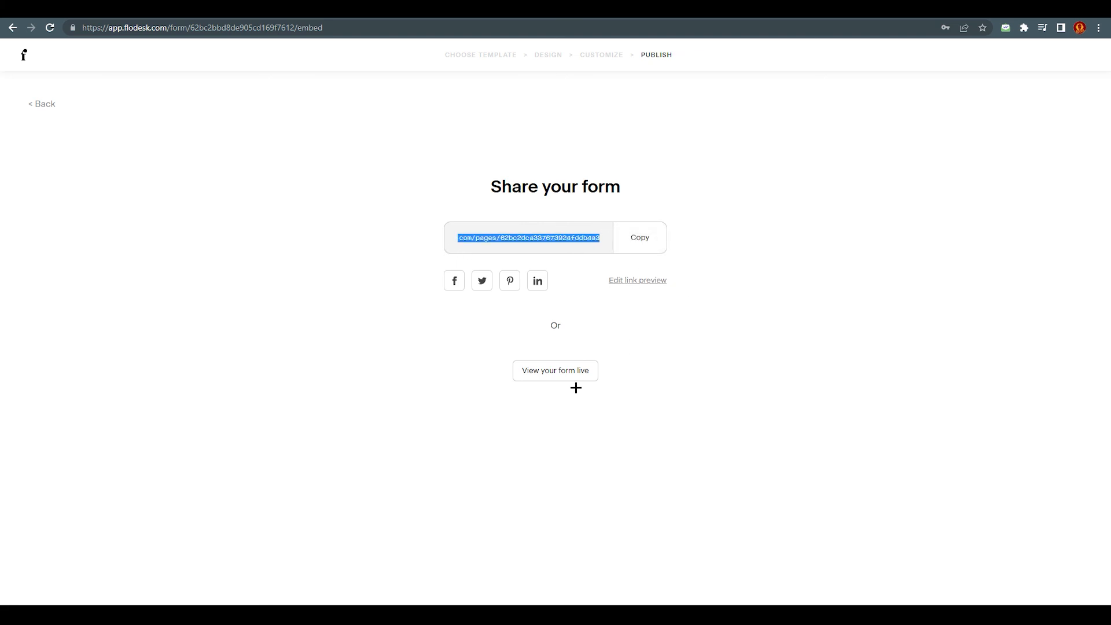
{"action": "left_click", "coordinate": [542, 375]}
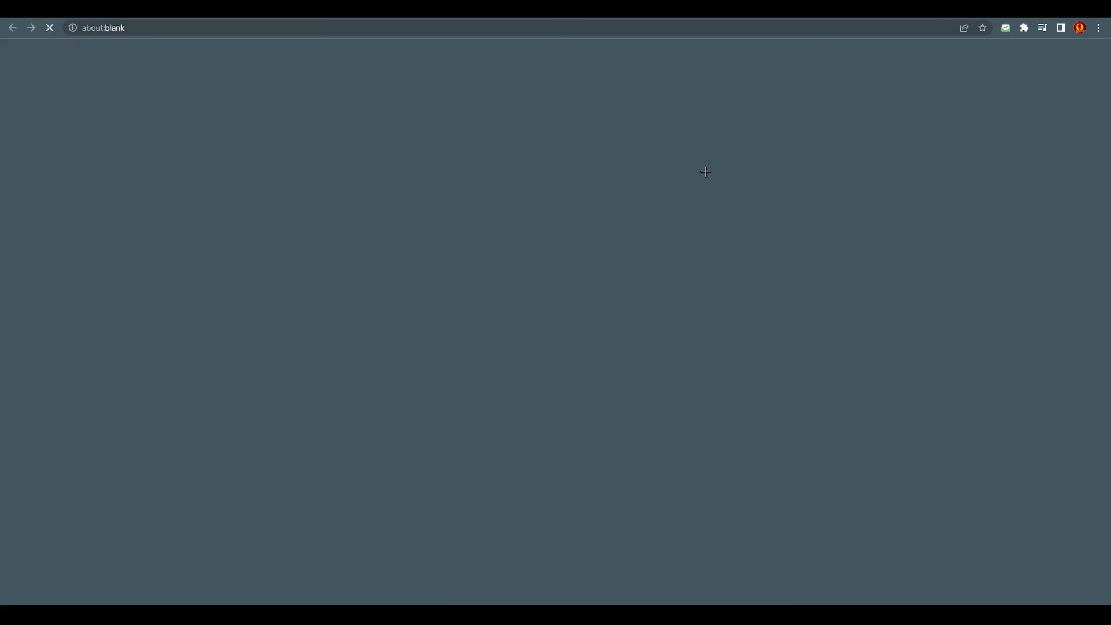